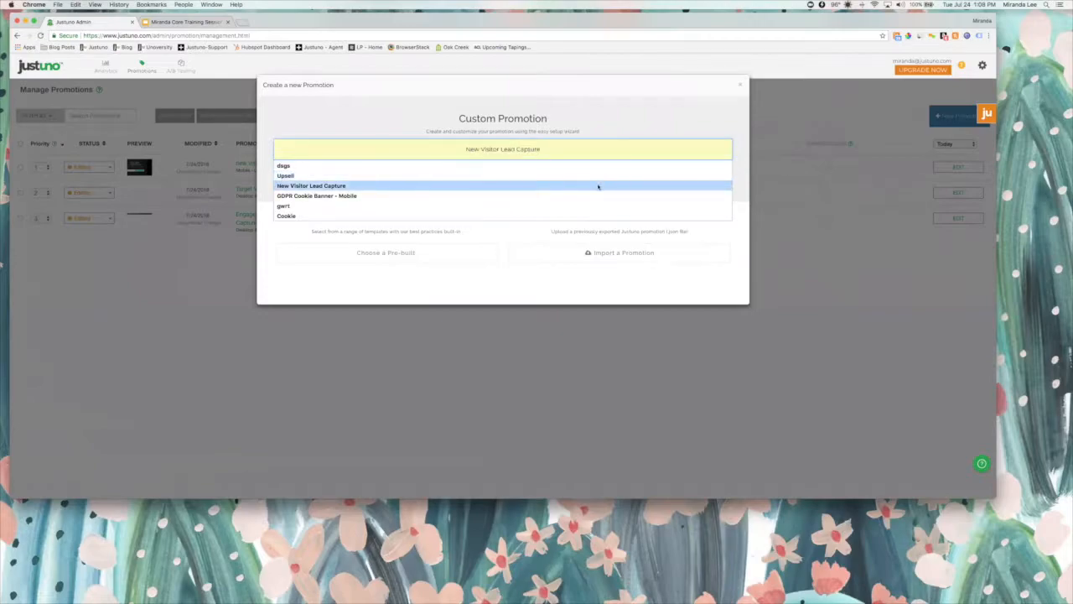
Step: Create a custom promotion named "New Visitor Lead Capture" and target Desktop & Tablet devices
left_click(517, 185)
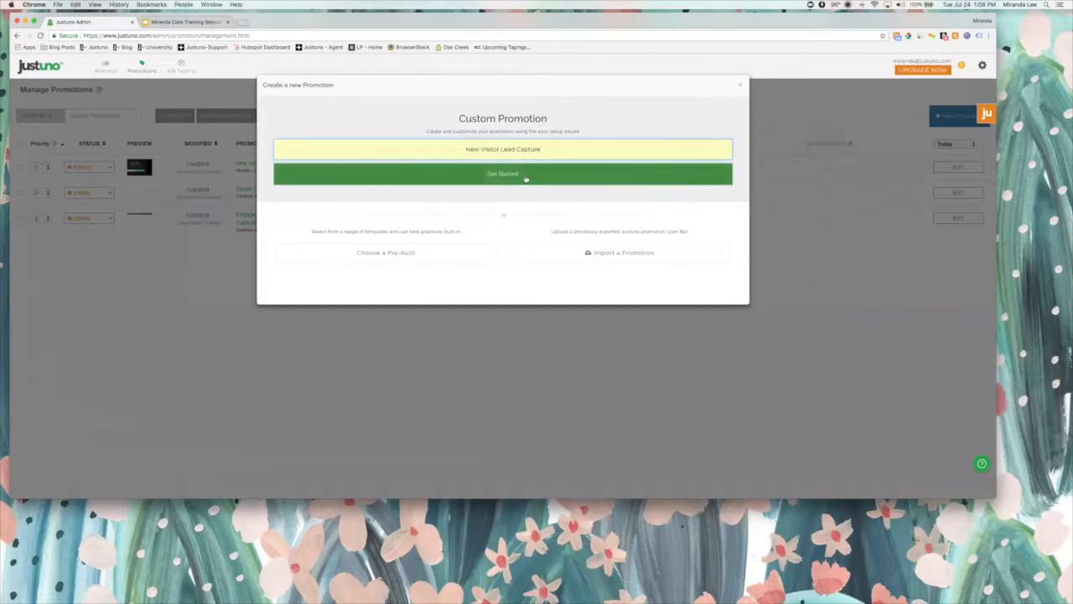
left_click(526, 175)
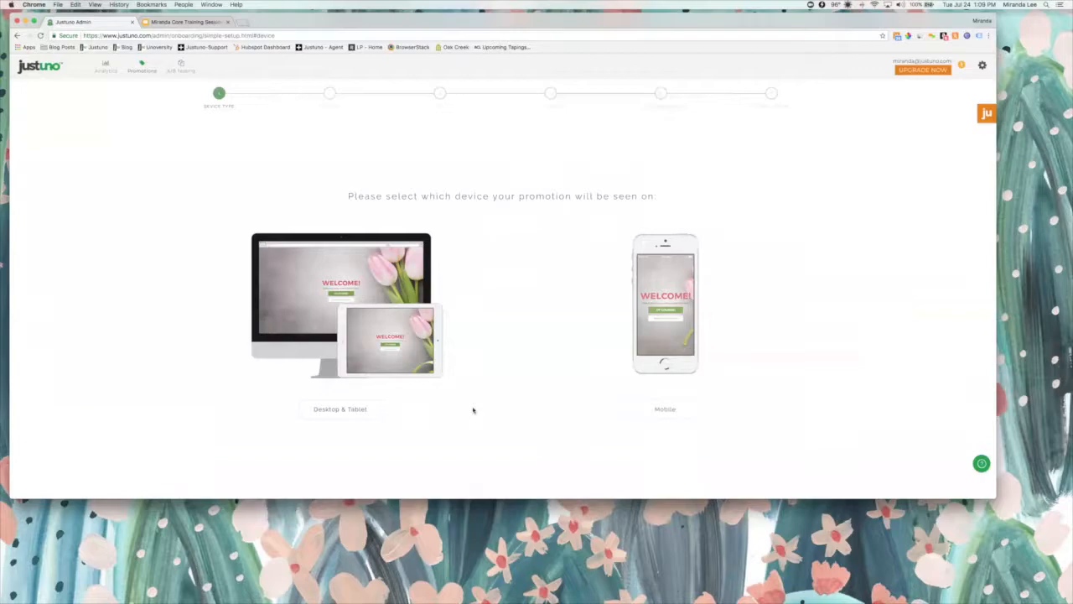
left_click(362, 416)
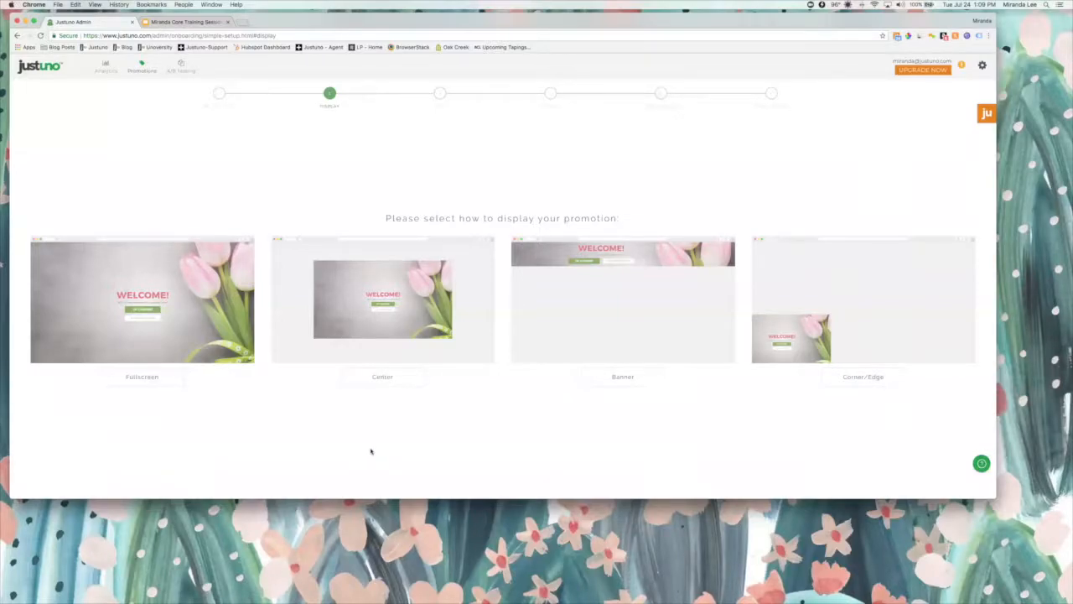
Step: Display the promotion in the Center with a Lead Capture goal, using the Standard version without an intro screen
left_click(369, 381)
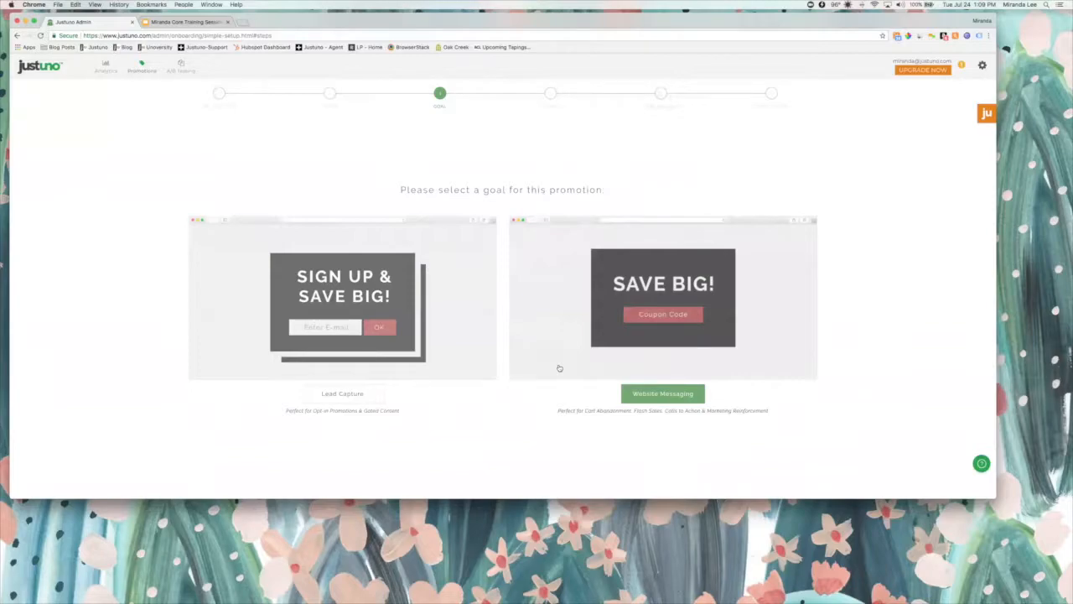
left_click(340, 396)
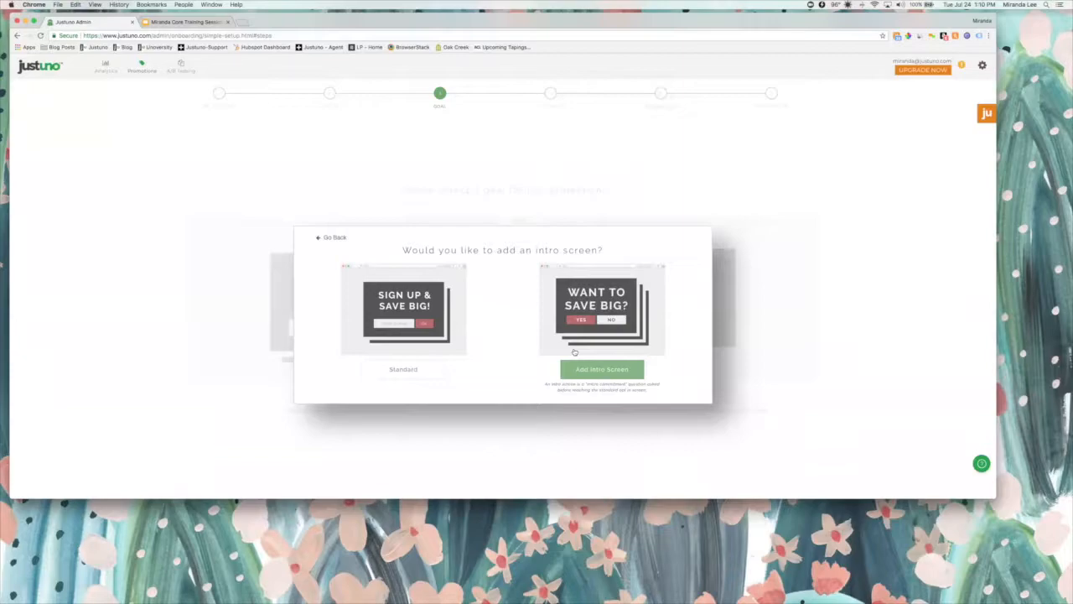
left_click(403, 369)
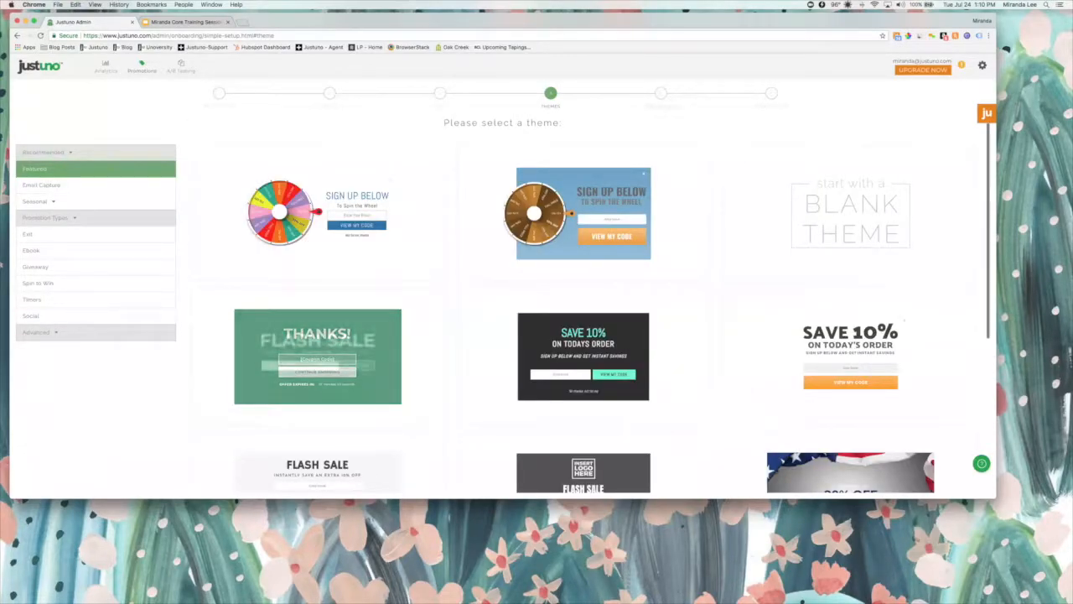
Step: Select the dark "Save 10% on todays order" theme and choose New Visitors as the audience
mouse_move(220, 307)
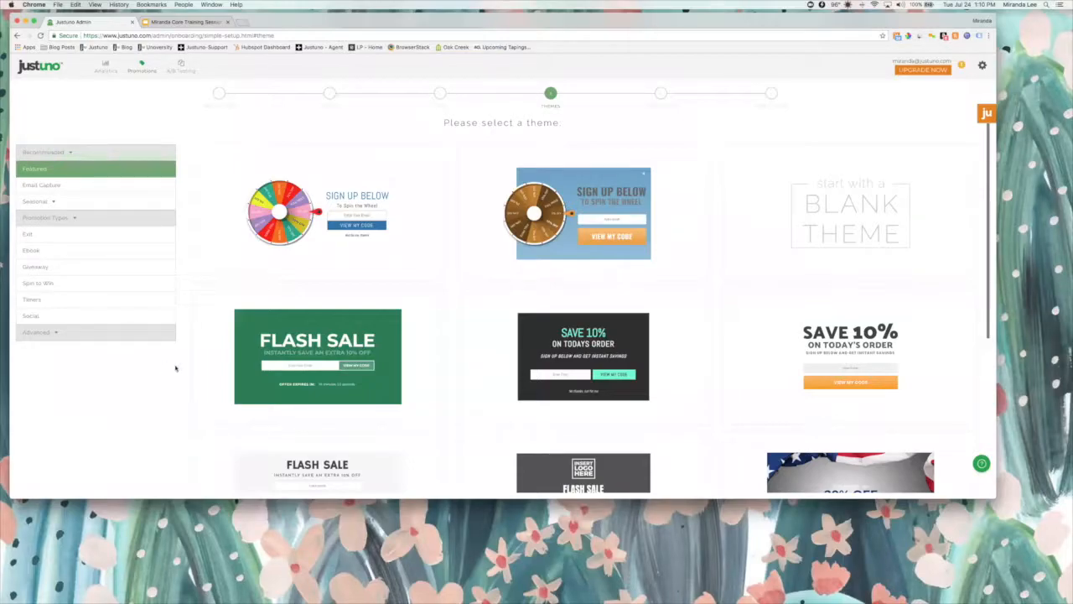
mouse_move(670, 410)
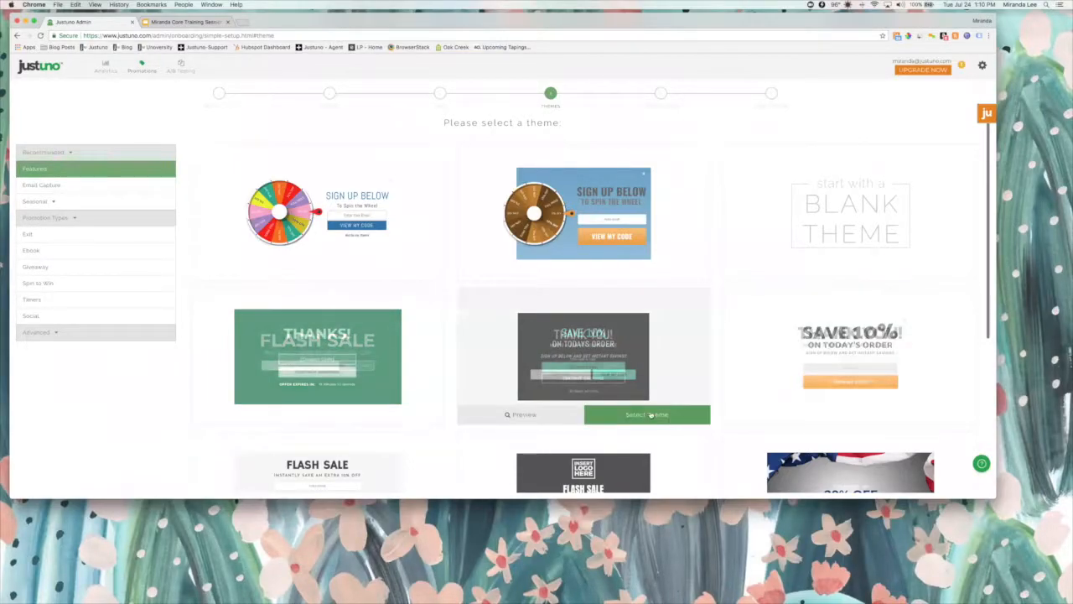
left_click(647, 415)
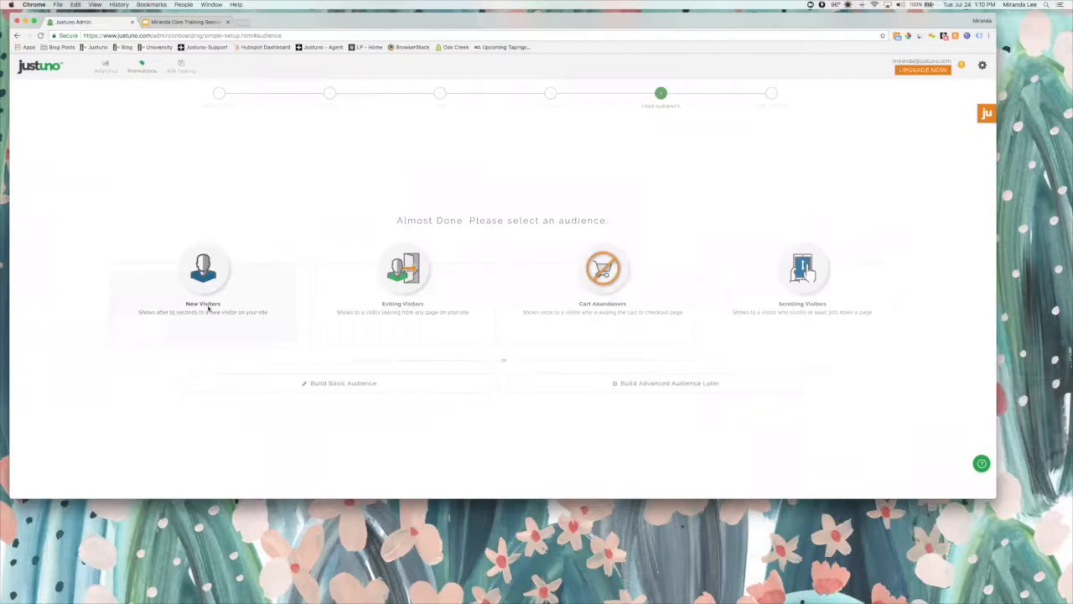
left_click(207, 306)
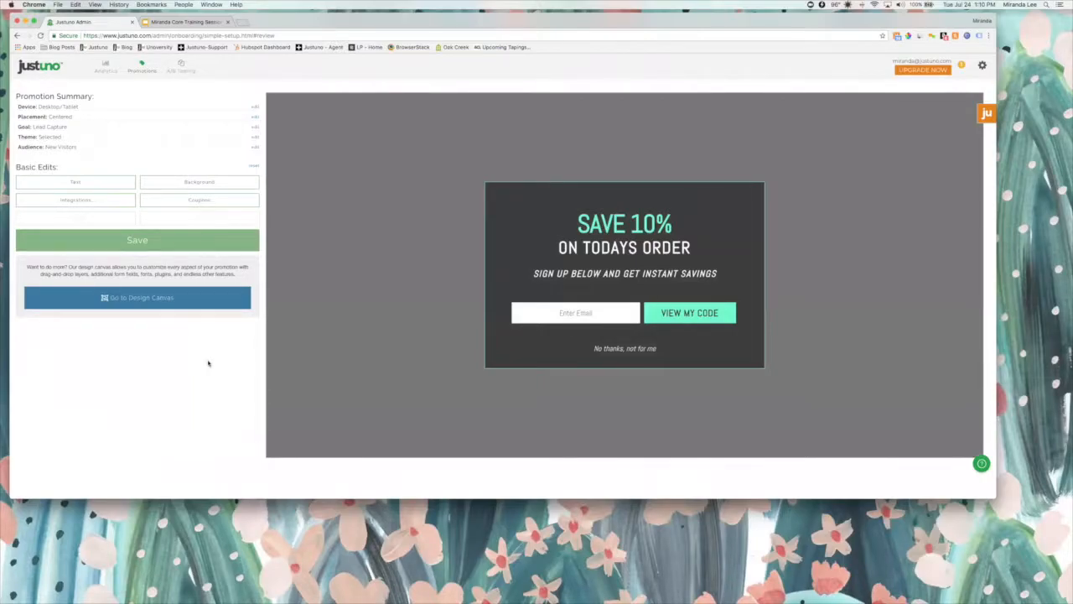
Step: Try the green, yellow and grey library image as the fullscreen background, and cancel the background edits
left_click(128, 182)
left_click(160, 182)
left_click(199, 182)
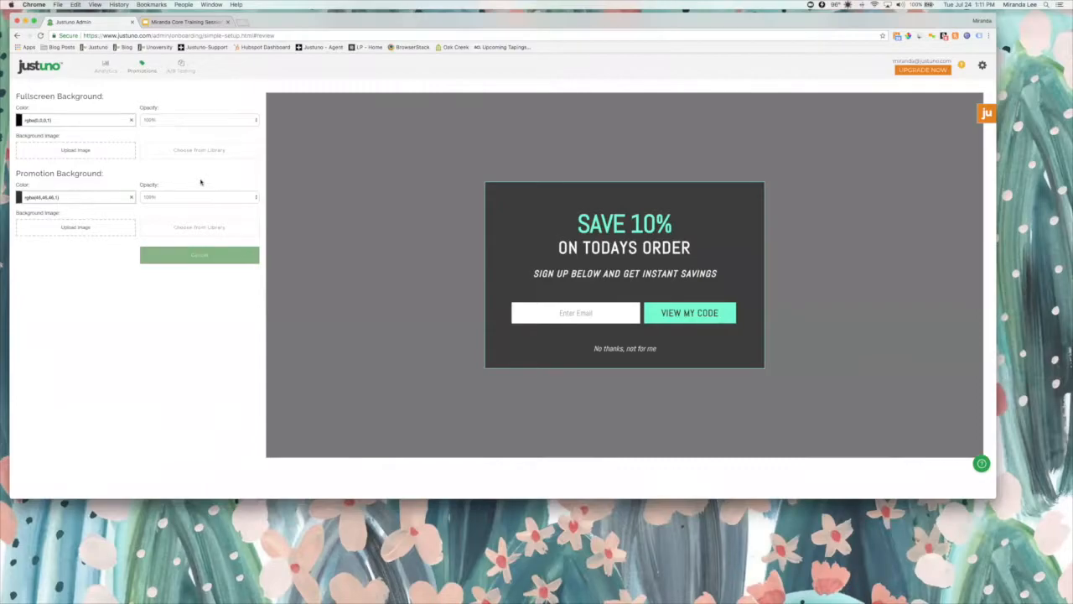
left_click(187, 152)
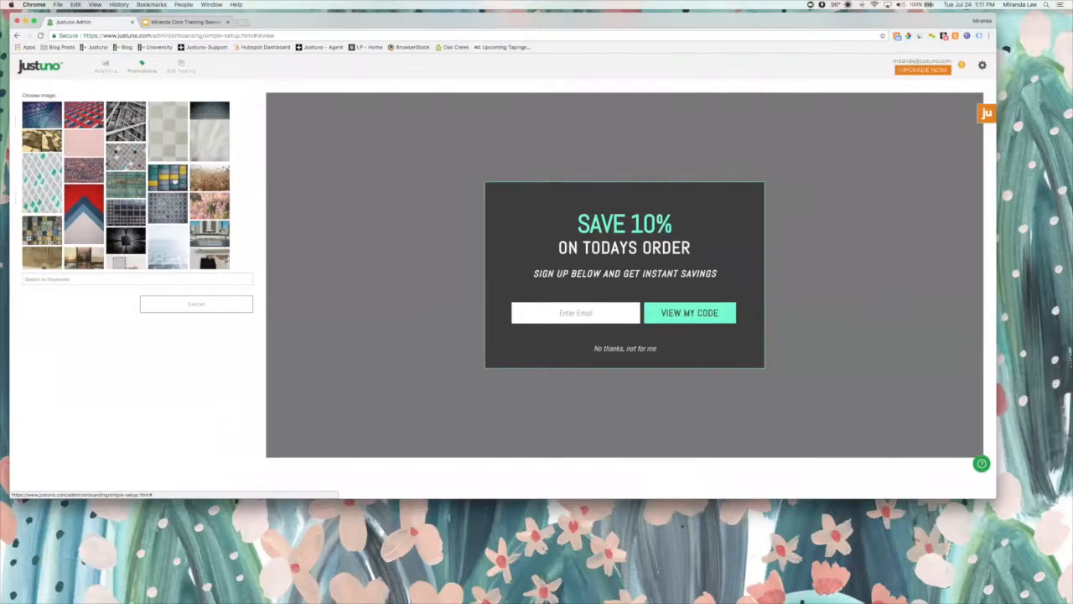
left_click(174, 180)
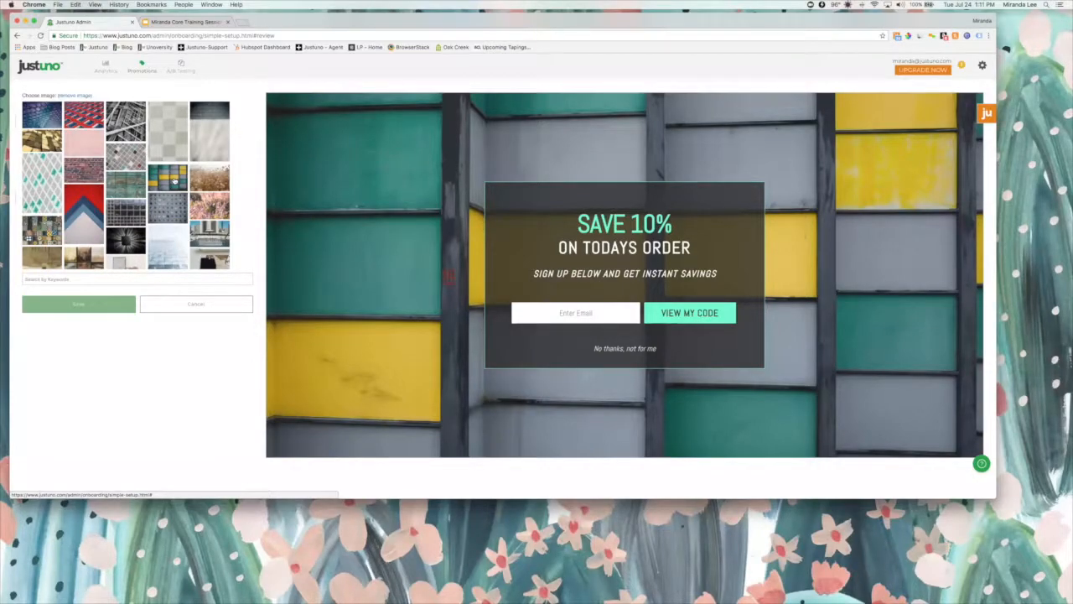
left_click(208, 307)
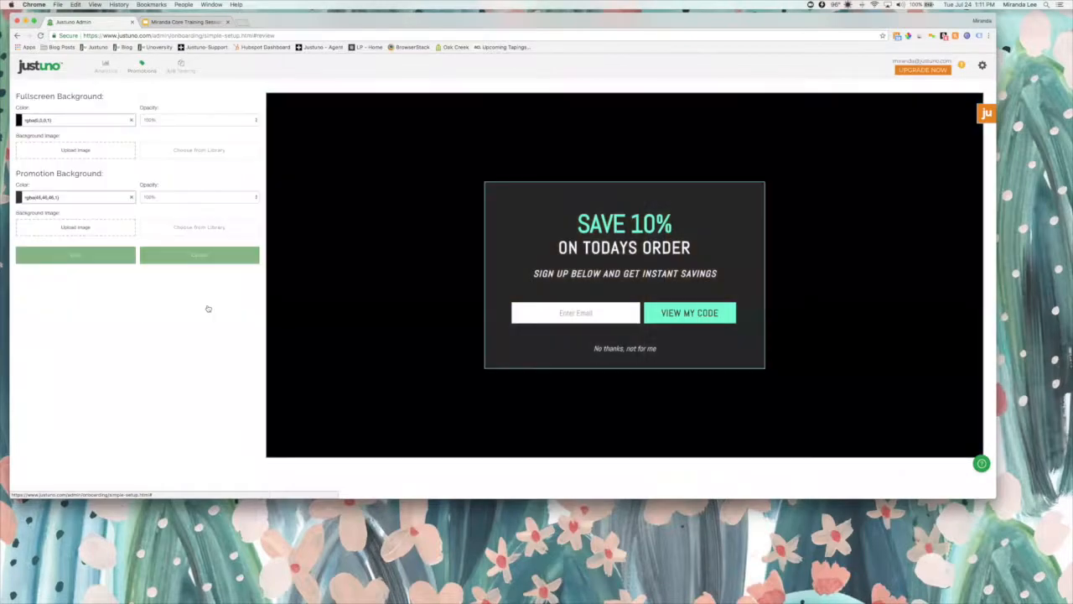
left_click(185, 259)
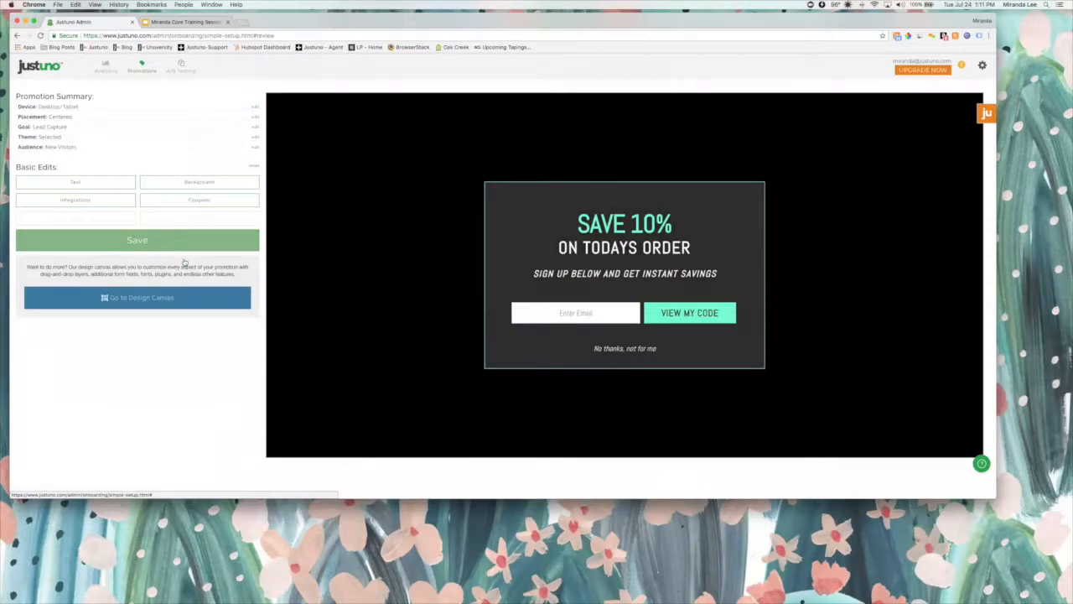
Step: Open the promotion in the design canvas and review its basic settings and overlay settings
left_click(160, 300)
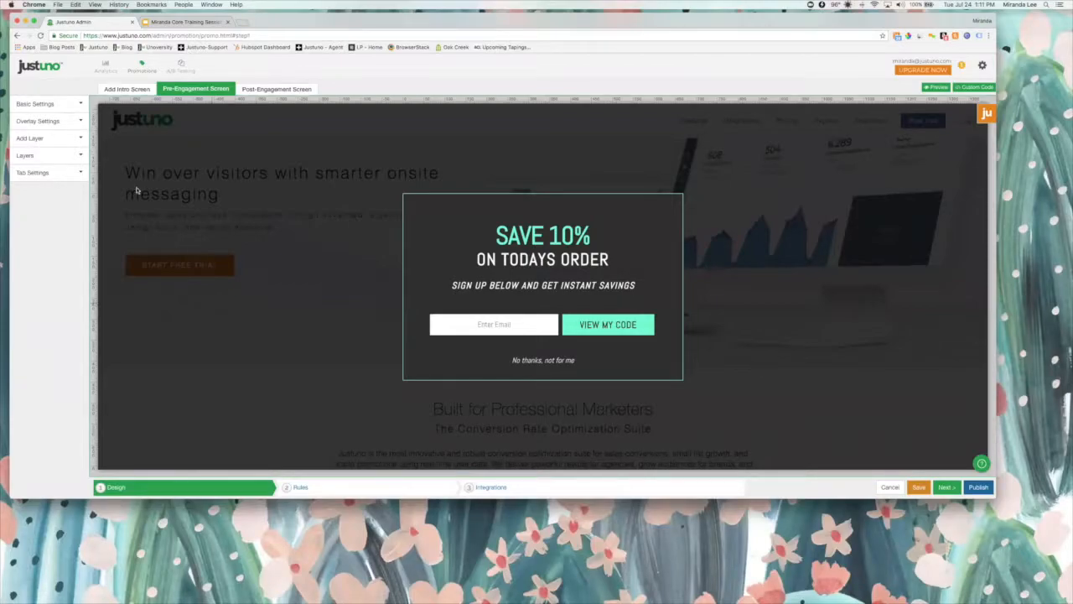
left_click(57, 106)
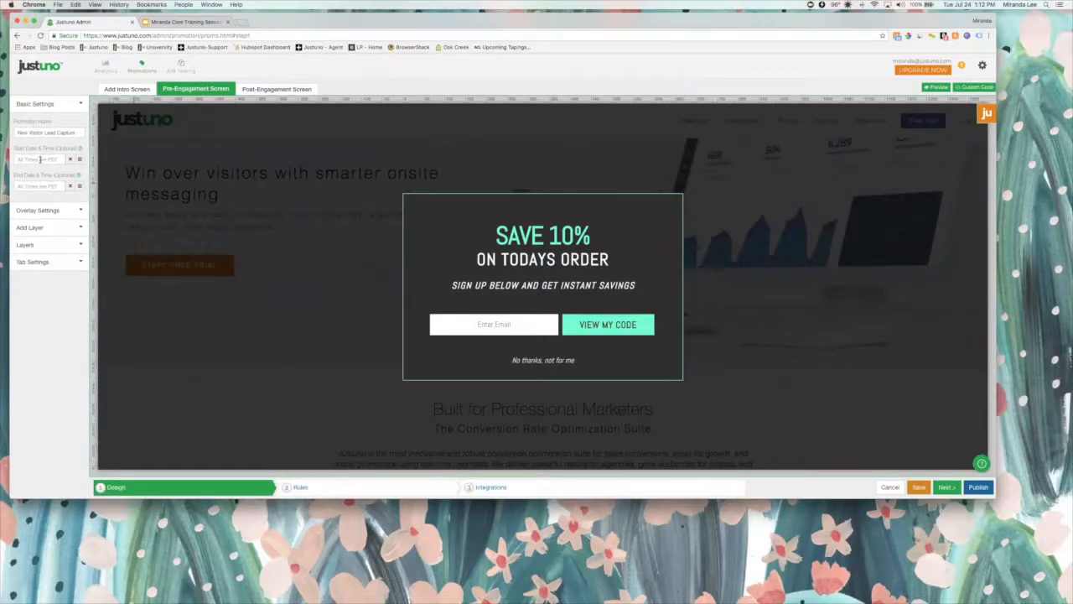
left_click(54, 212)
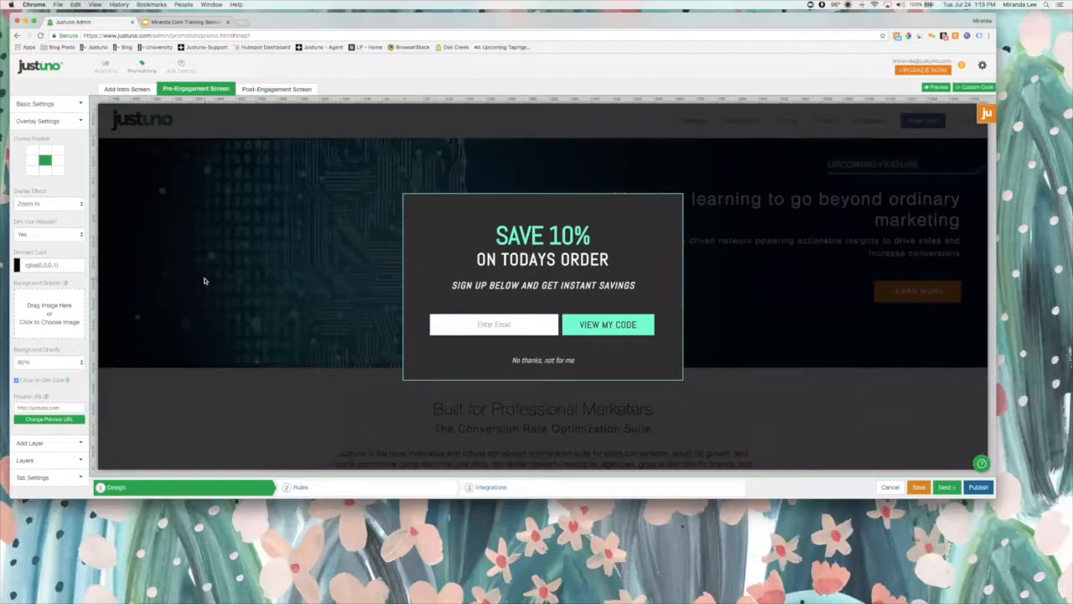
Step: Add a CTA layer to the pre-engagement screen and browse the available plugins
left_click(60, 445)
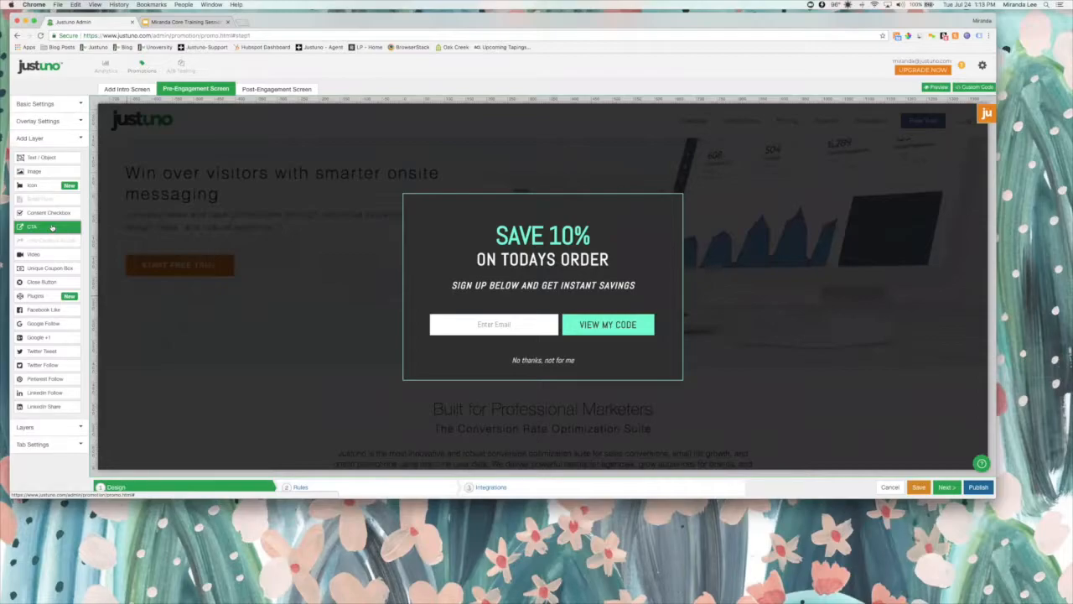
left_click(52, 226)
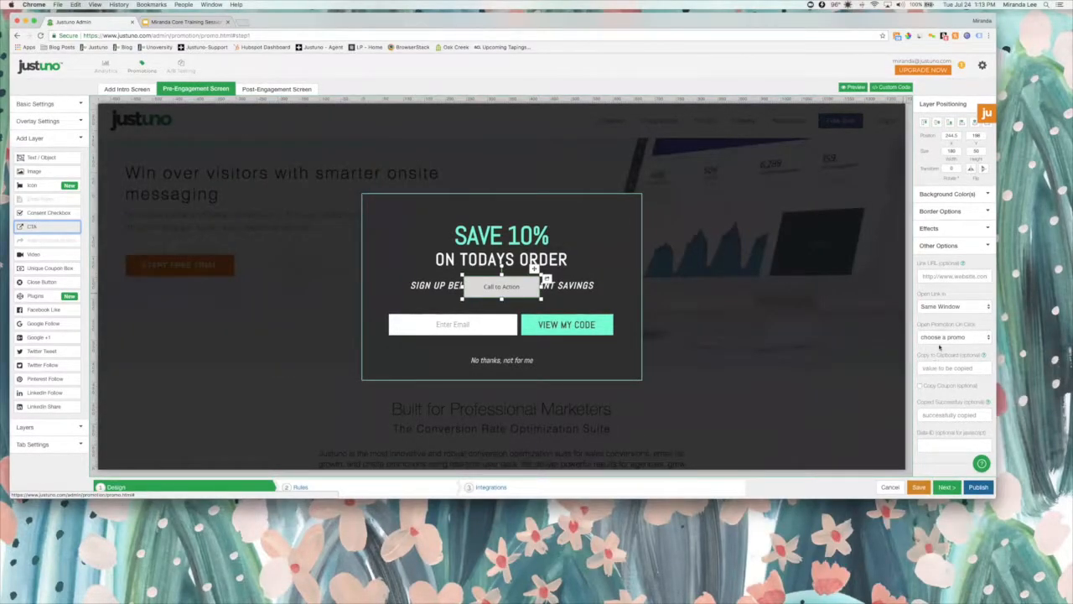
left_click(37, 298)
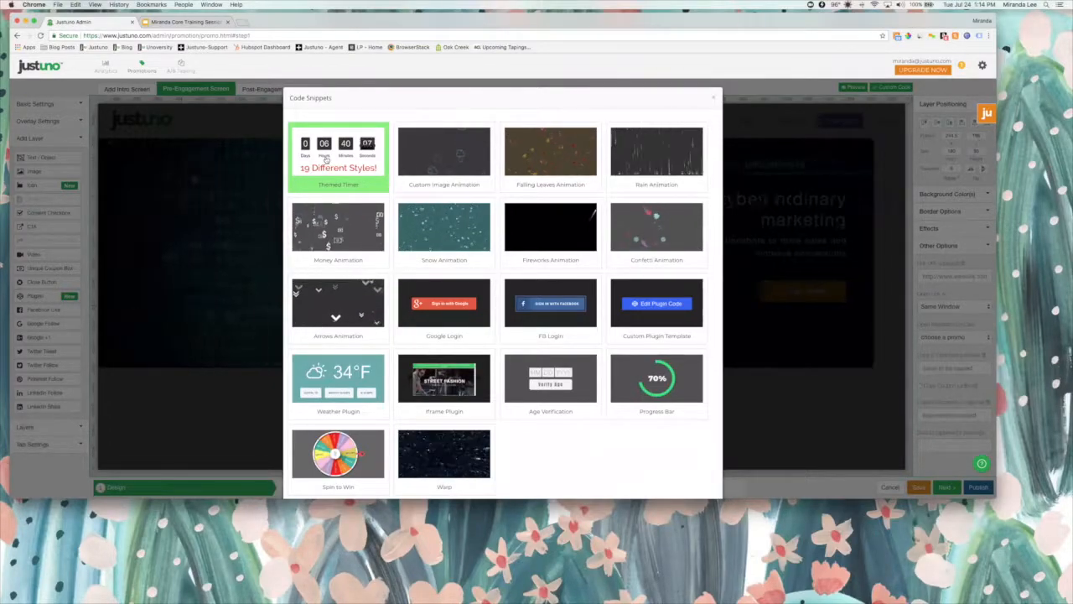
scroll(327, 377, "down", 1)
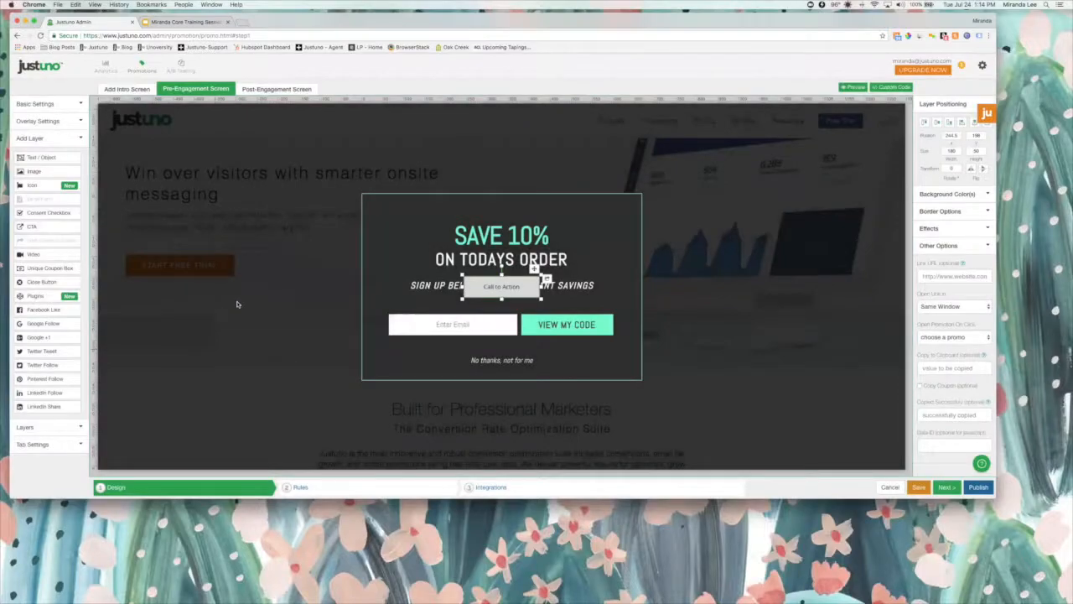
Step: Examine the coupon configuration options for the coupon code box on the post-engagement screen
left_click(281, 90)
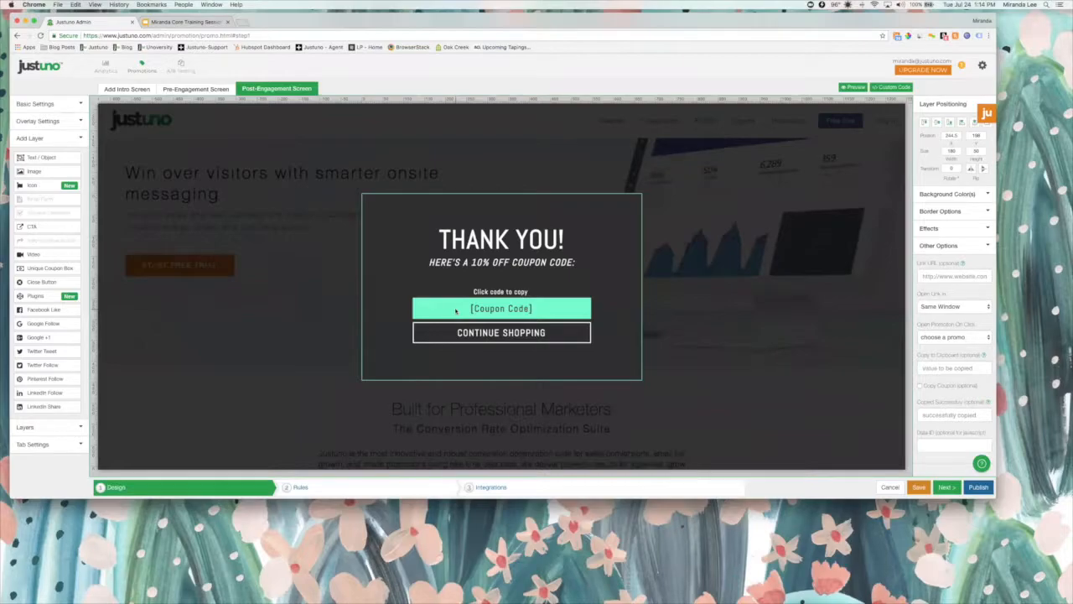
left_click(466, 312)
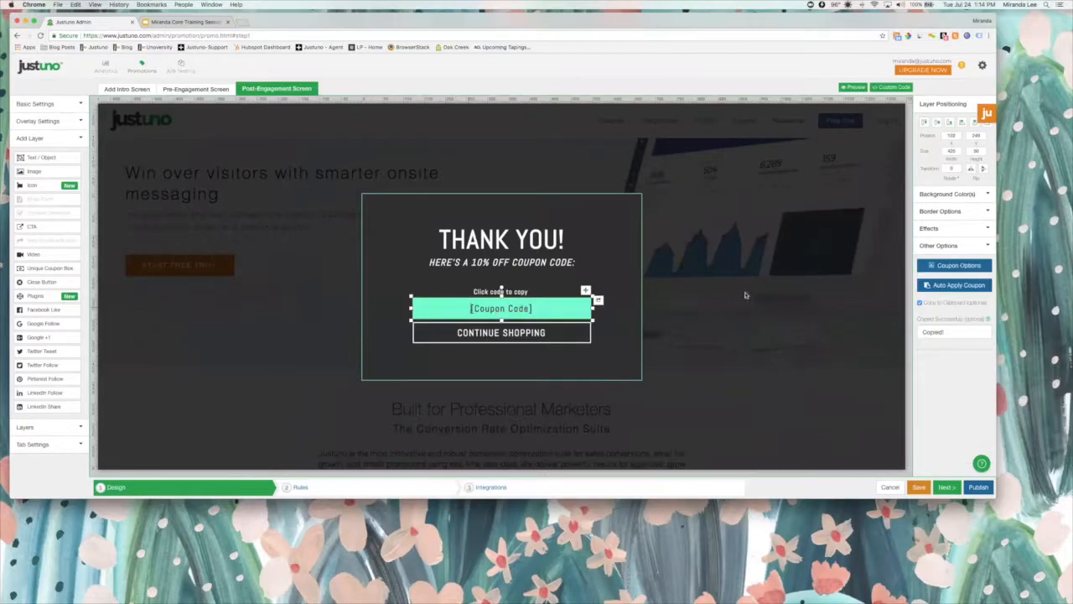
left_click(955, 266)
left_click(379, 123)
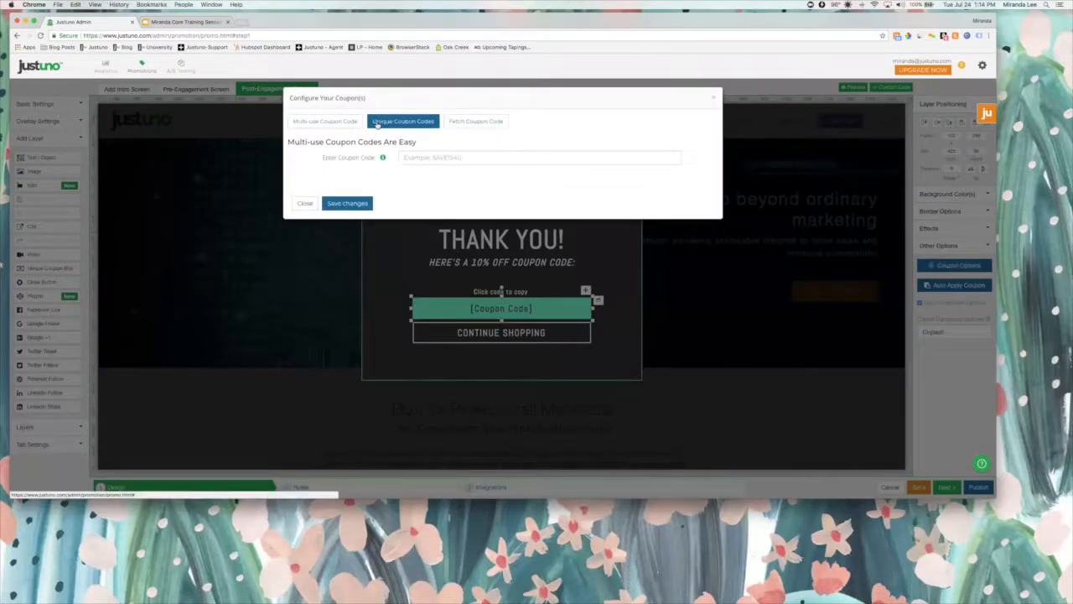
left_click(713, 98)
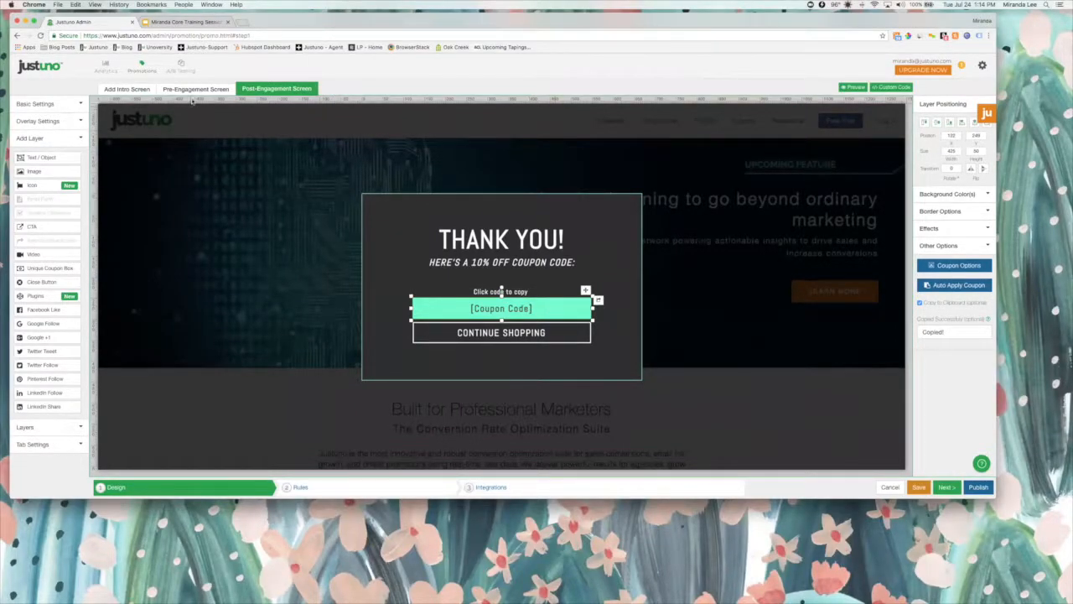
Step: Delete the Call to Action layer from the pre-engagement screen
left_click(194, 88)
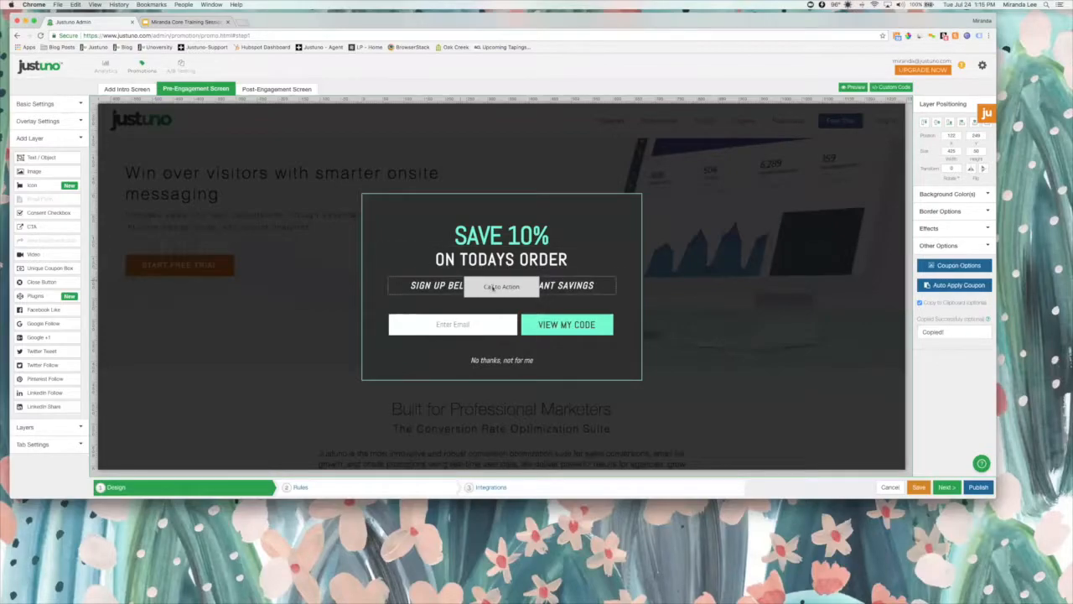
left_click(521, 287)
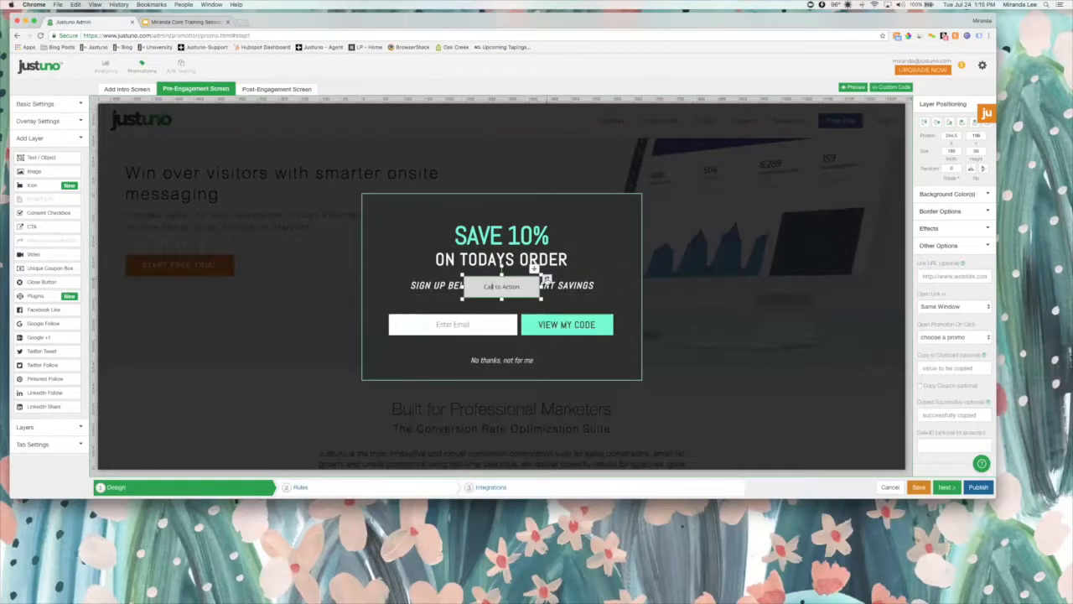
right_click(523, 290)
left_click(520, 288)
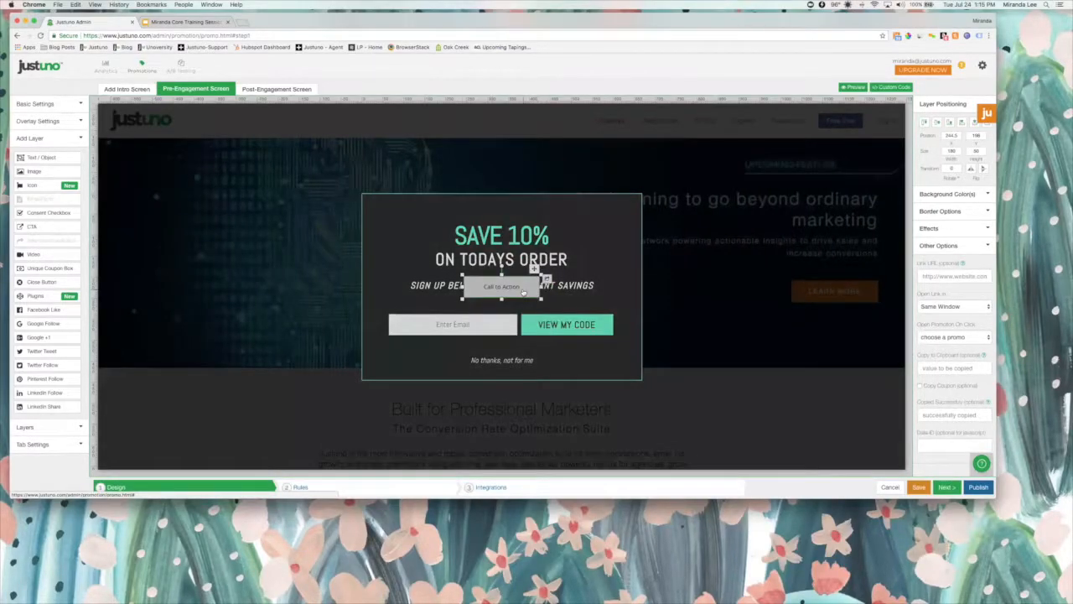
left_click(594, 124)
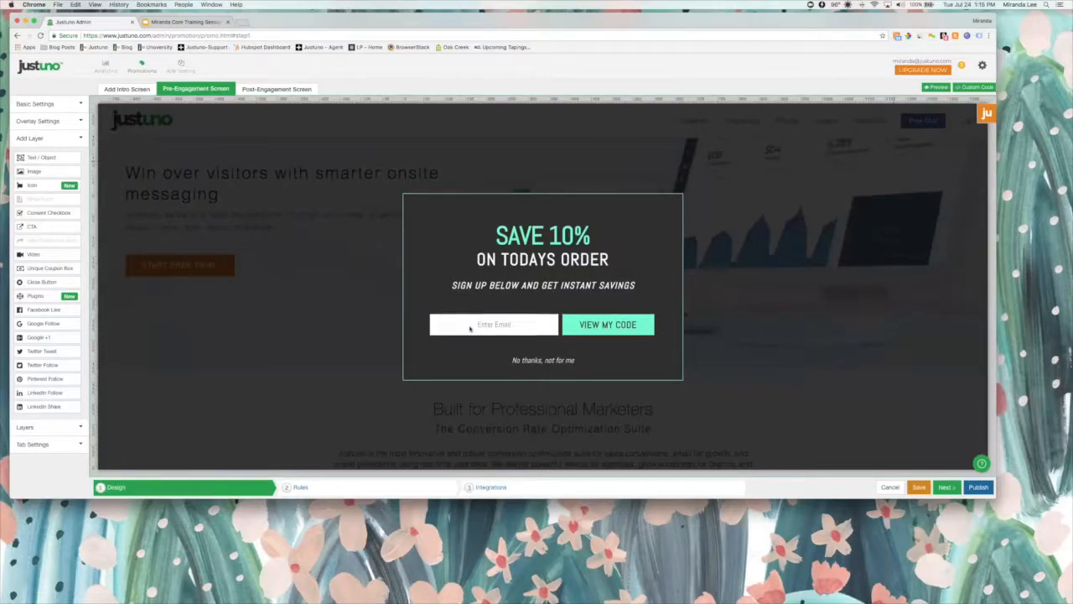
Step: Change the pre-engagement email field's form integration to Custom Form and skip the HTML form code import
left_click(470, 328)
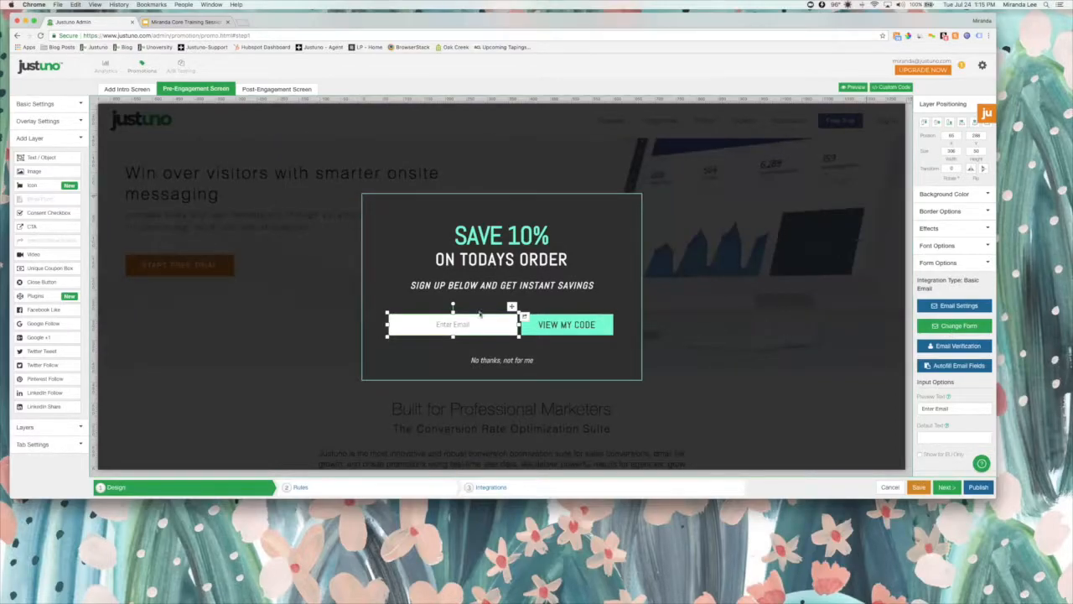
left_click(960, 327)
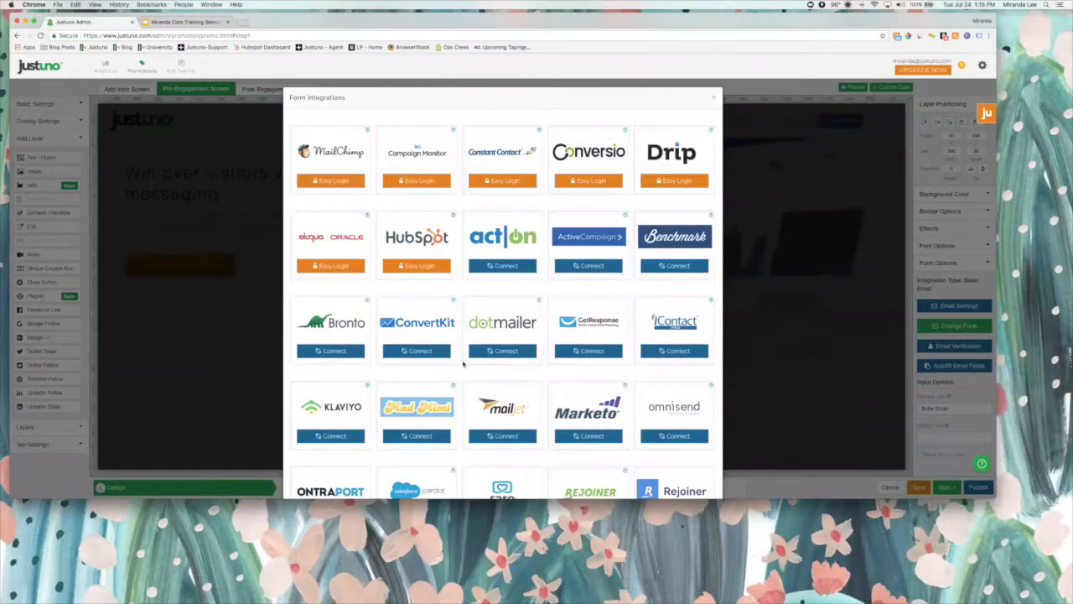
scroll(443, 365, "down", 1)
scroll(443, 365, "down", 5)
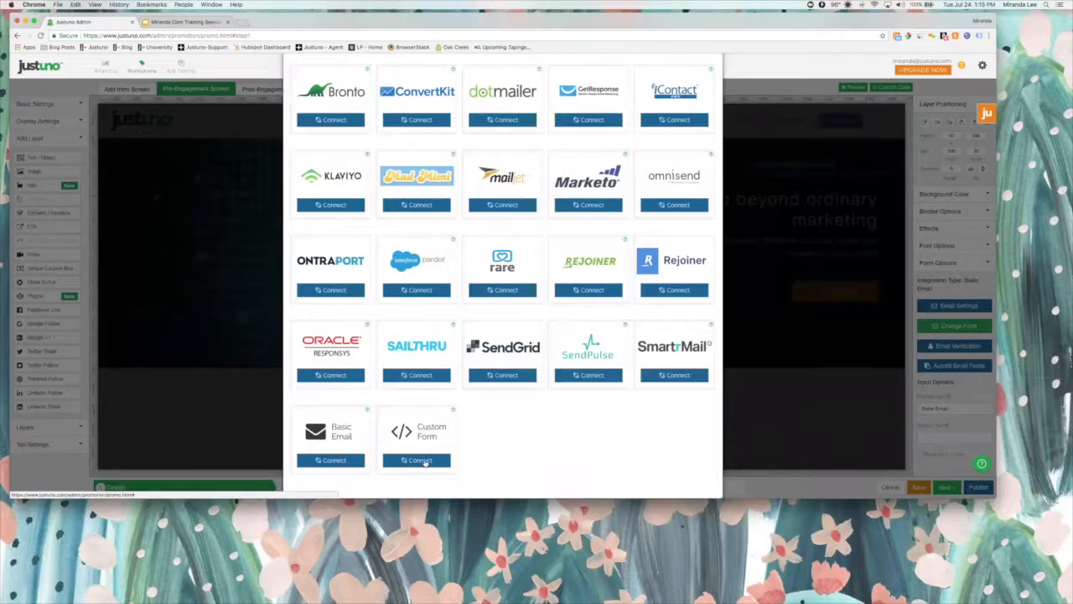
left_click(419, 460)
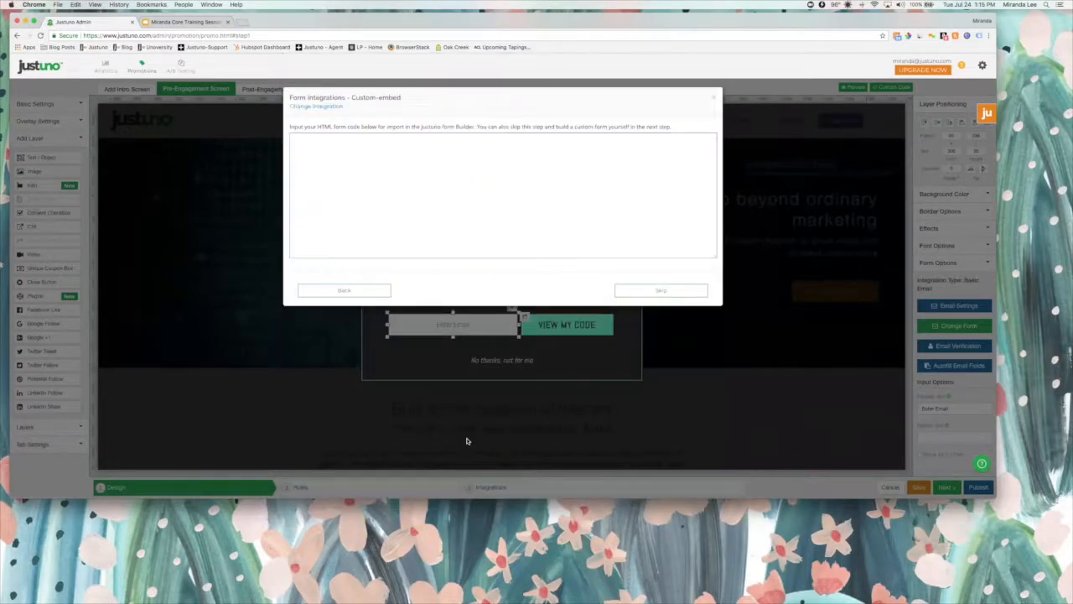
left_click(644, 290)
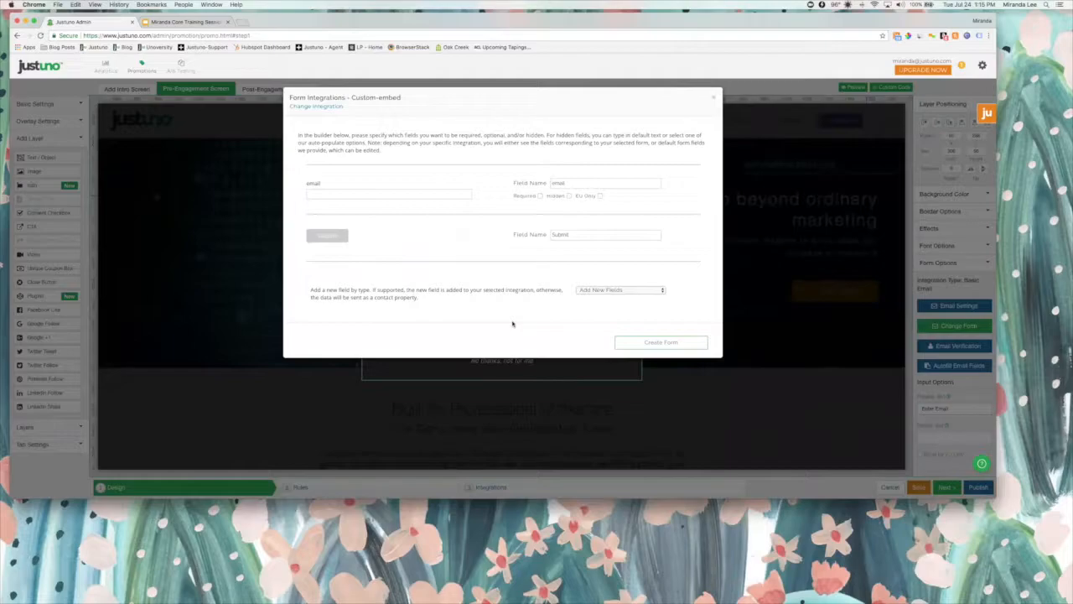
Step: Add a single line text field named "Source" to the custom form and give it the default text "Justuno"
left_click(594, 290)
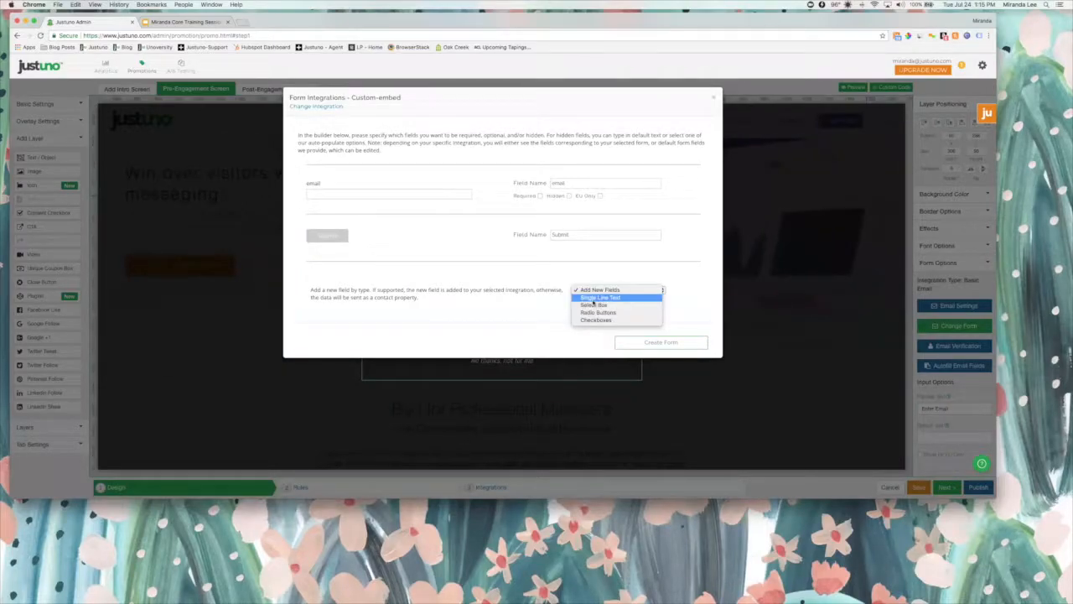
left_click(595, 298)
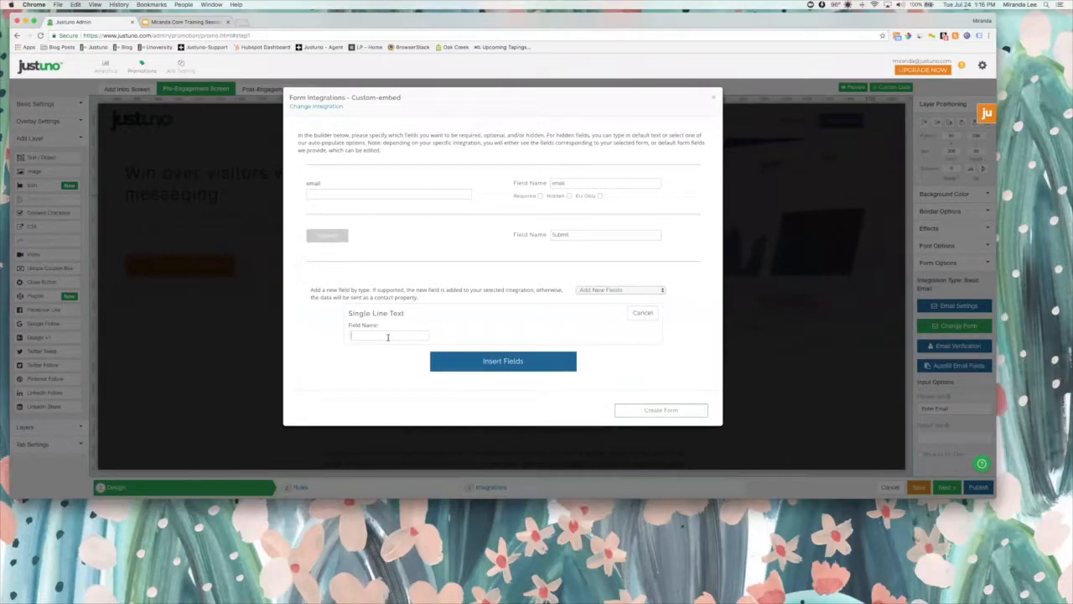
type("Source")
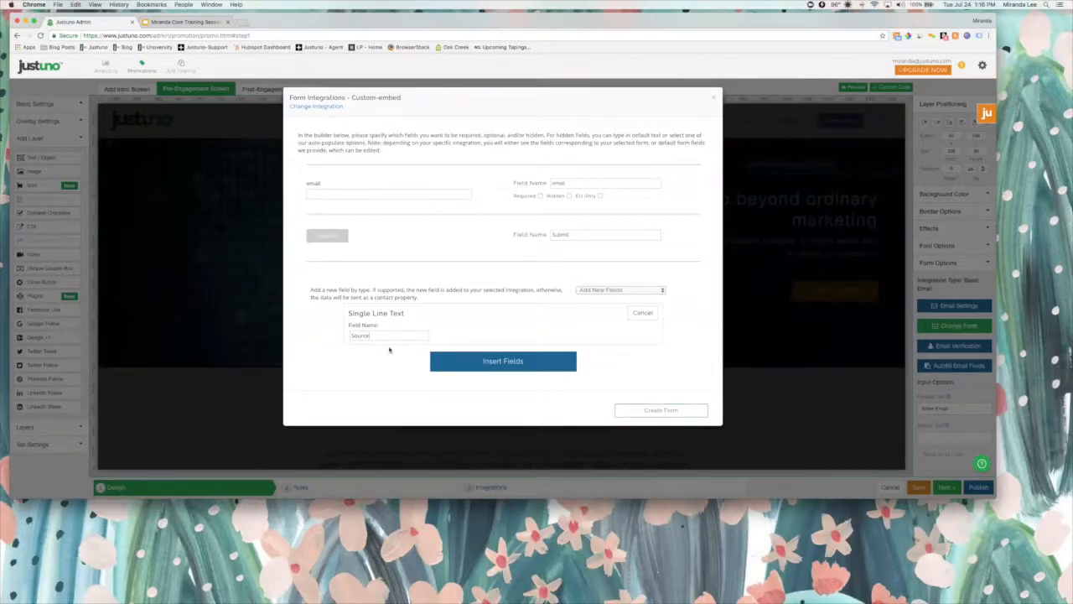
left_click(488, 362)
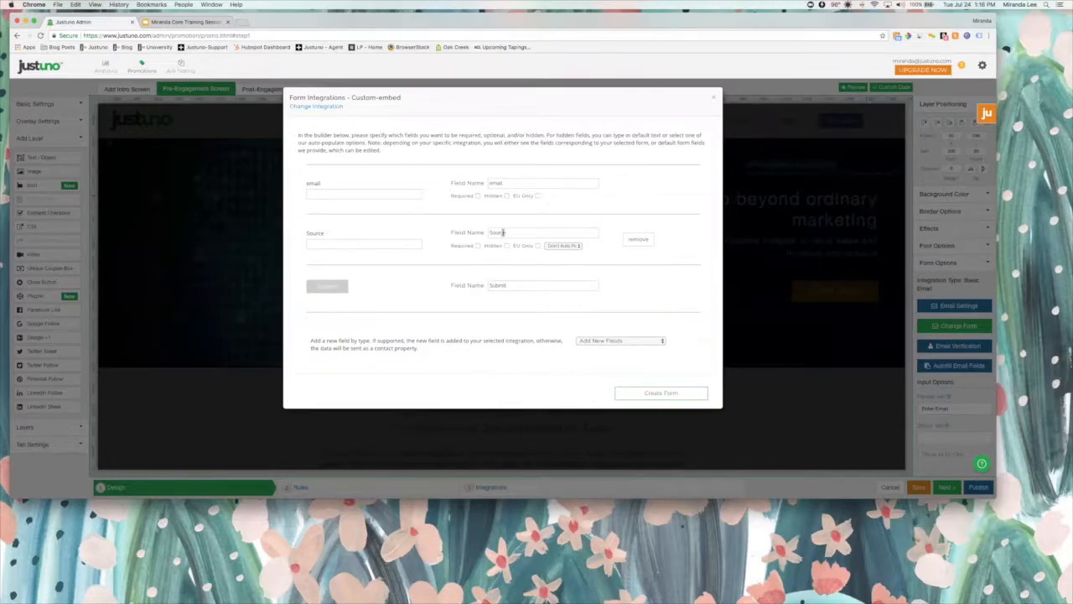
type("Justuno")
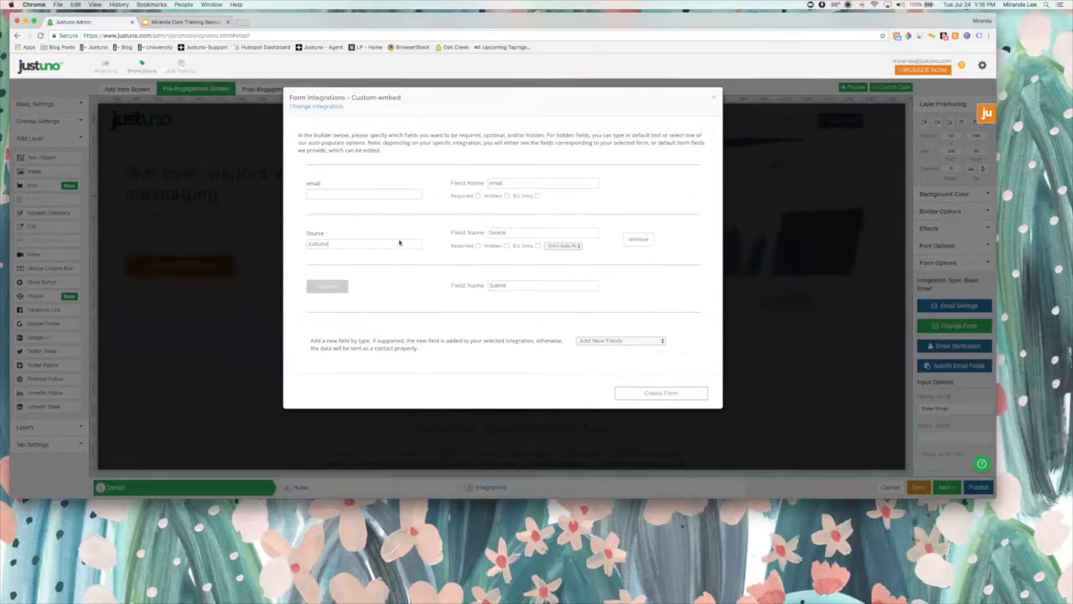
Step: Make the email field required, hide the Source field, and view the Source field's auto-populate options
left_click(478, 196)
left_click(506, 246)
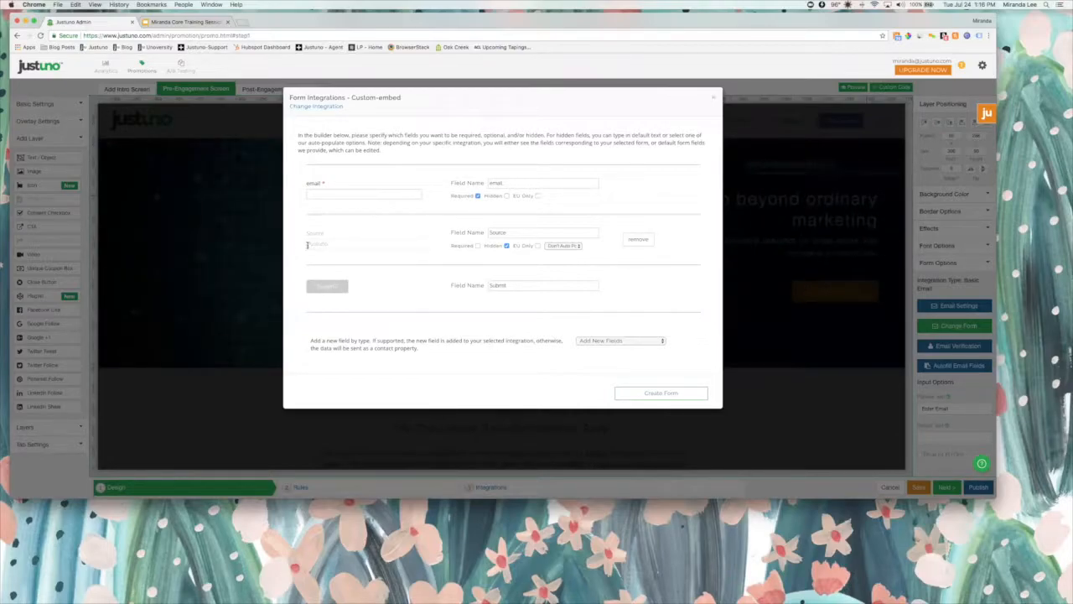
left_click(561, 246)
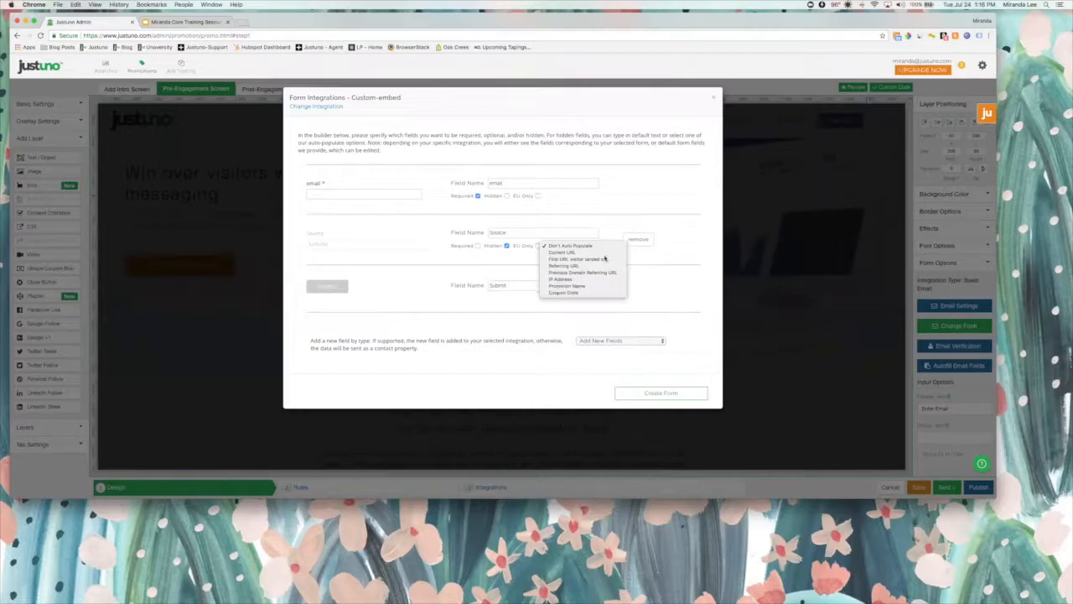
left_click(431, 309)
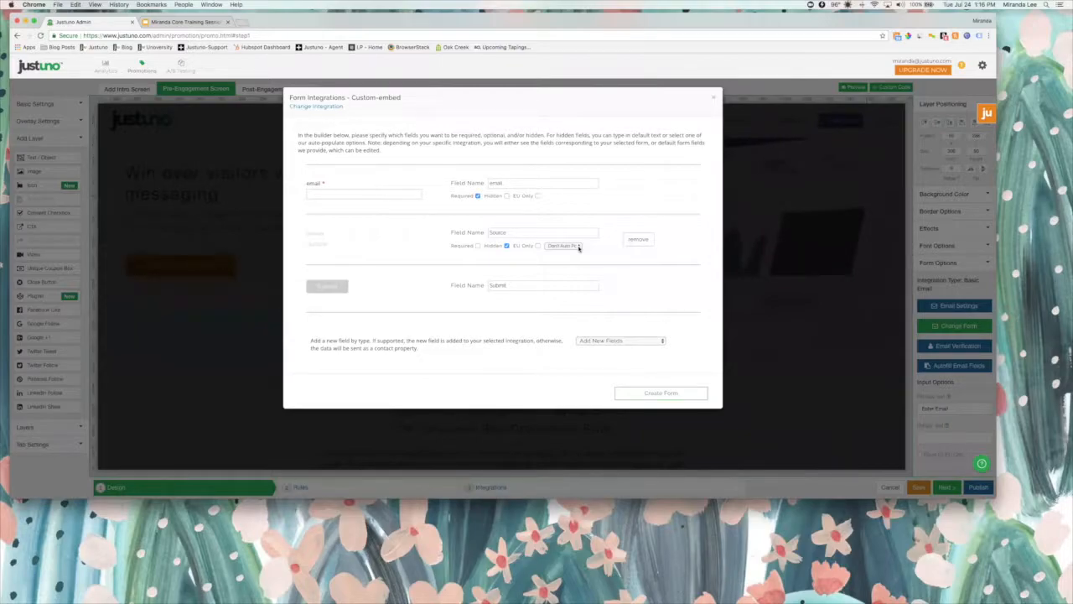
Step: Try Promotion Name and Coupon Code as the Source field's auto-populate value, and close the form builder without creating the form
left_click(578, 248)
left_click(589, 288)
left_click_drag(364, 245, 302, 246)
left_click(302, 247)
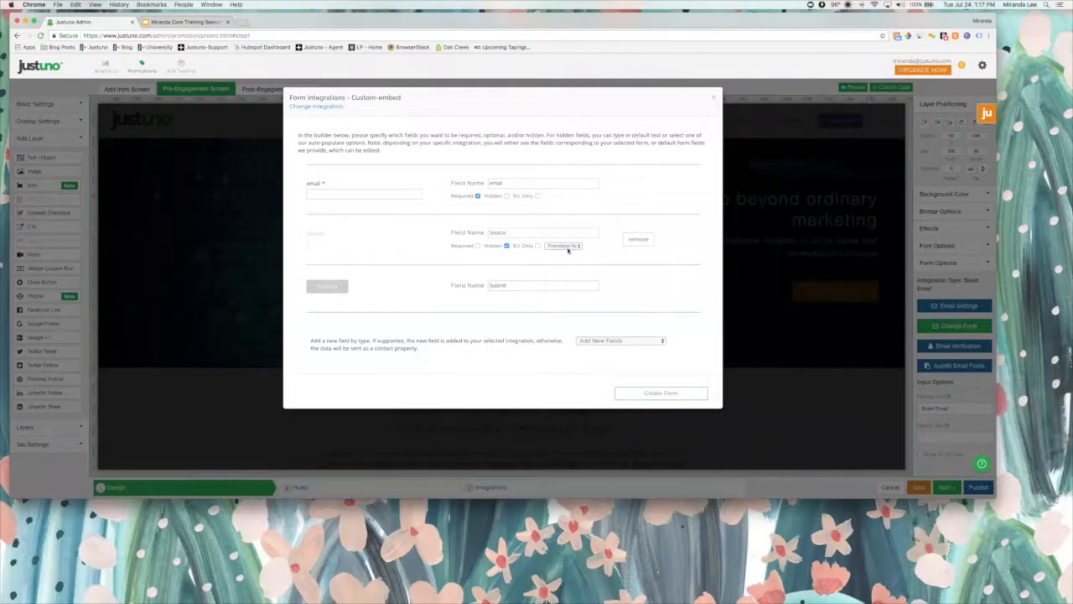
left_click(567, 248)
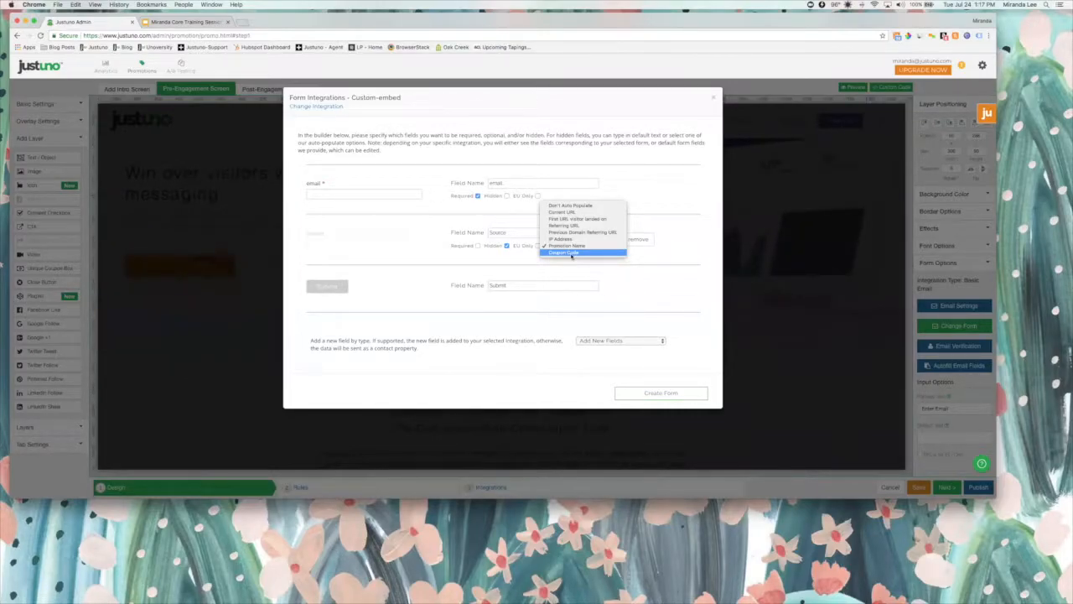
left_click(572, 253)
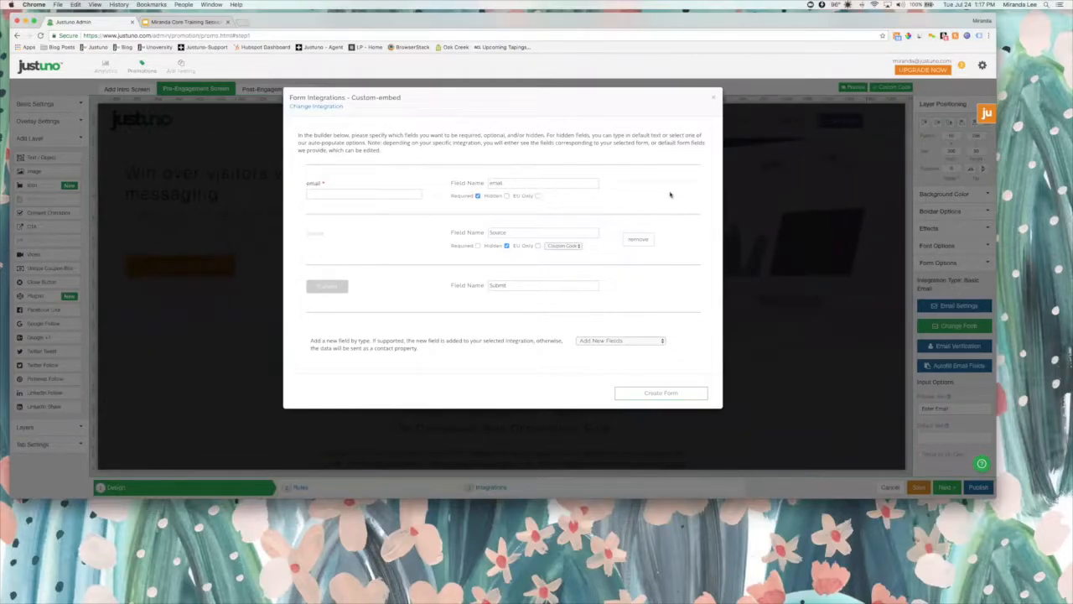
left_click(714, 100)
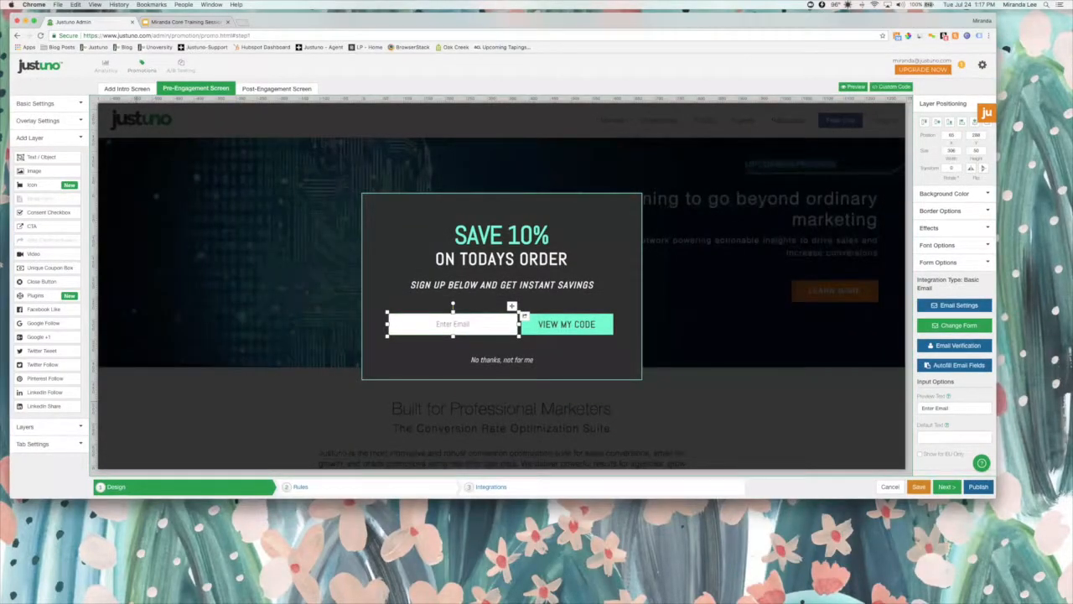
Step: Examine the Custom Form integration's HTML code import and field builder, and close it without creating a form
left_click(942, 329)
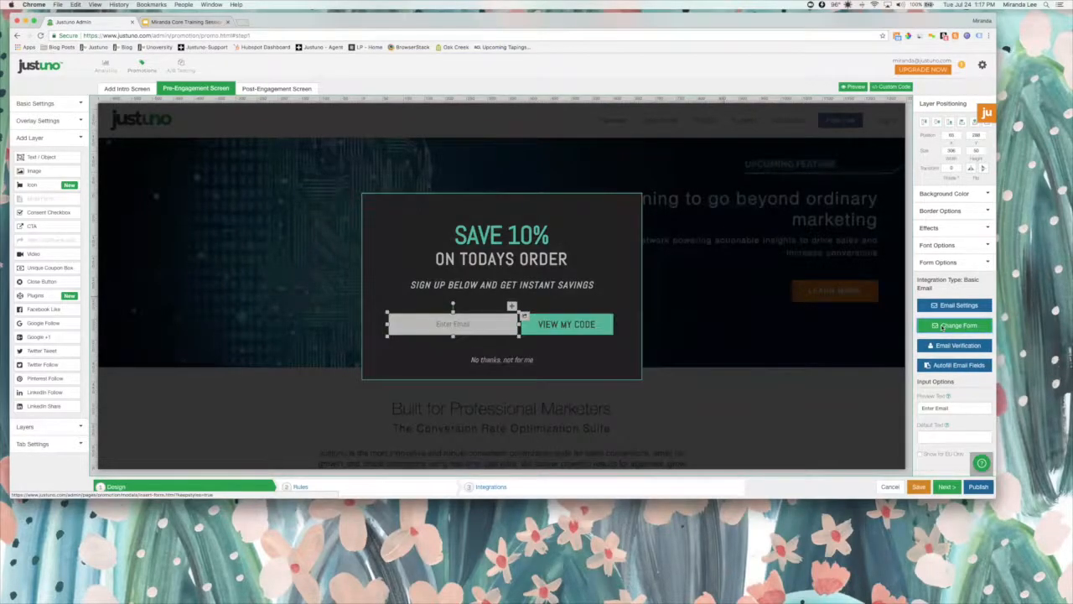
scroll(419, 354, "down", 5)
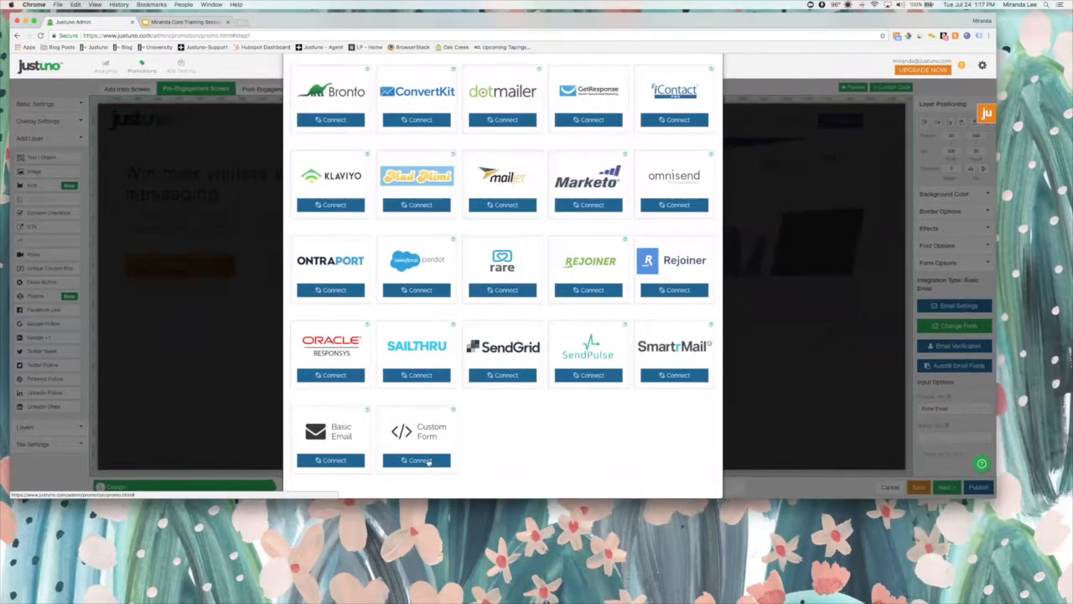
left_click(417, 460)
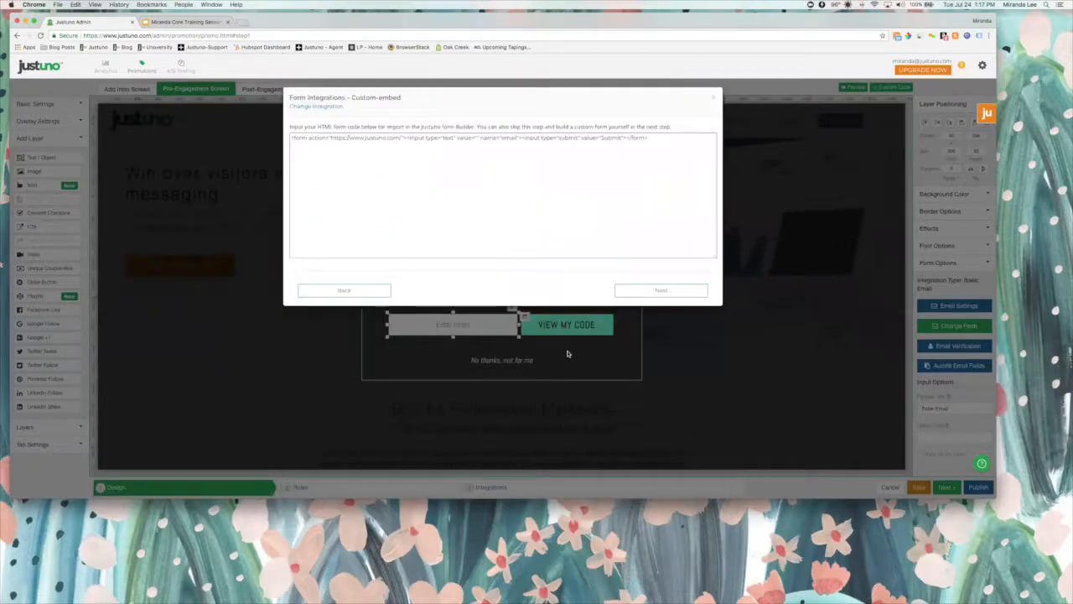
left_click(638, 290)
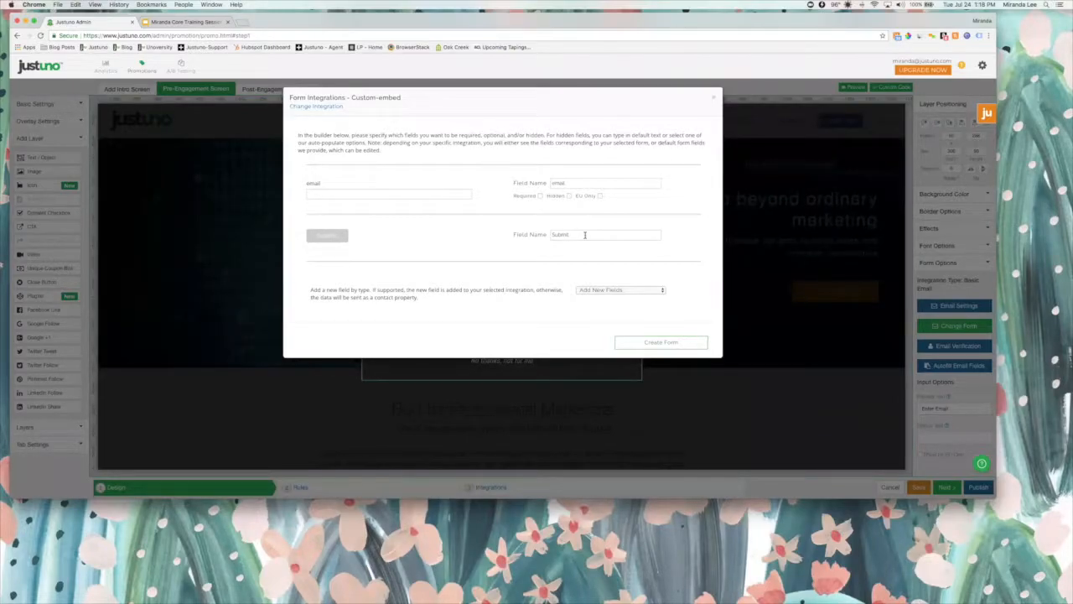
left_click(713, 74)
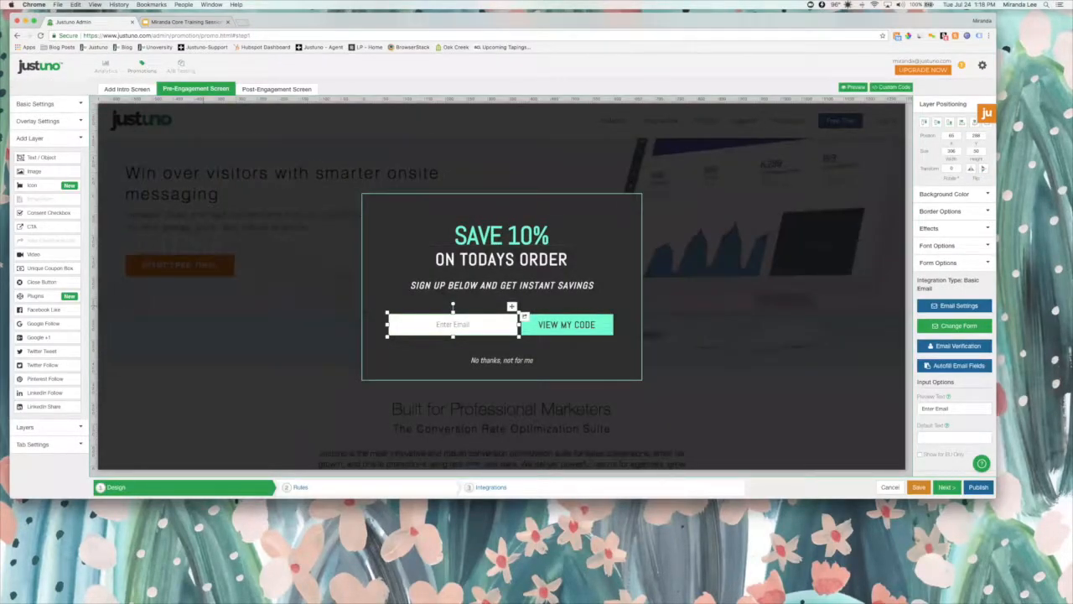
Step: Go to the promotion's rules and open the New Visitors rule for editing
left_click(343, 491)
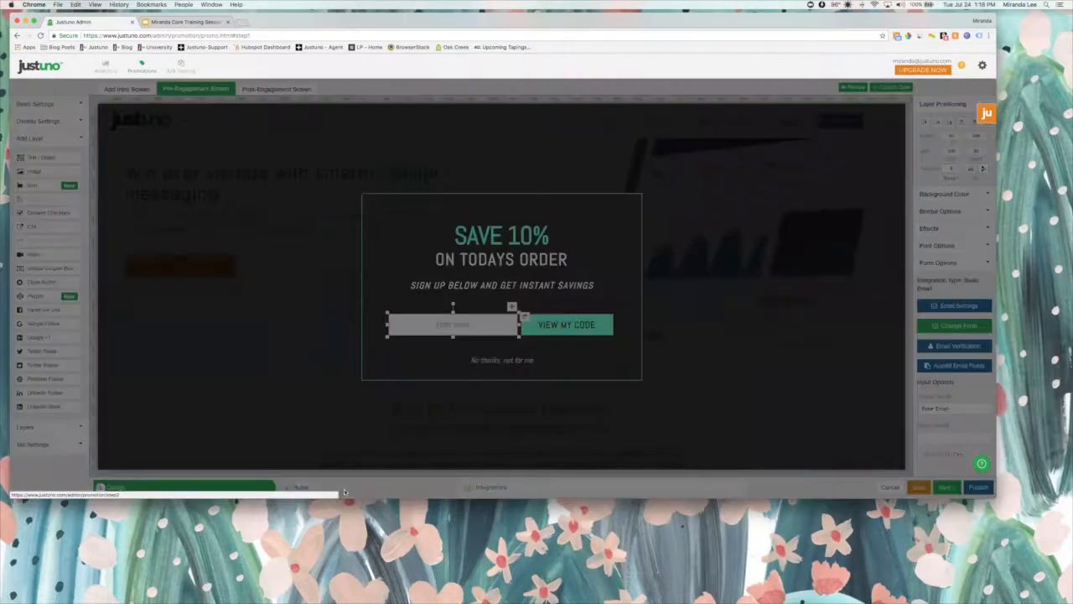
left_click(572, 123)
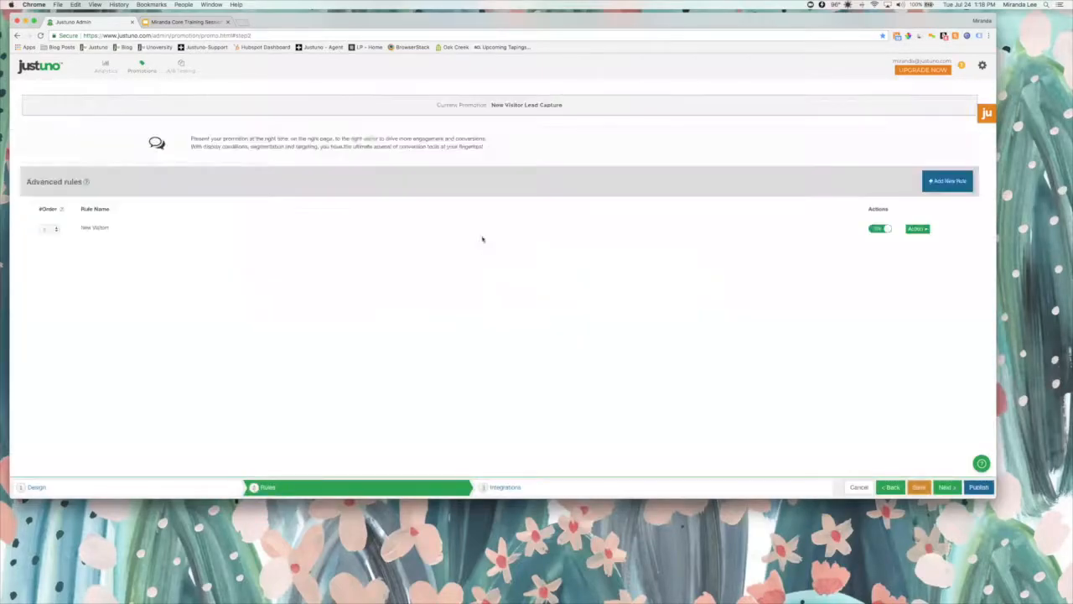
left_click(915, 230)
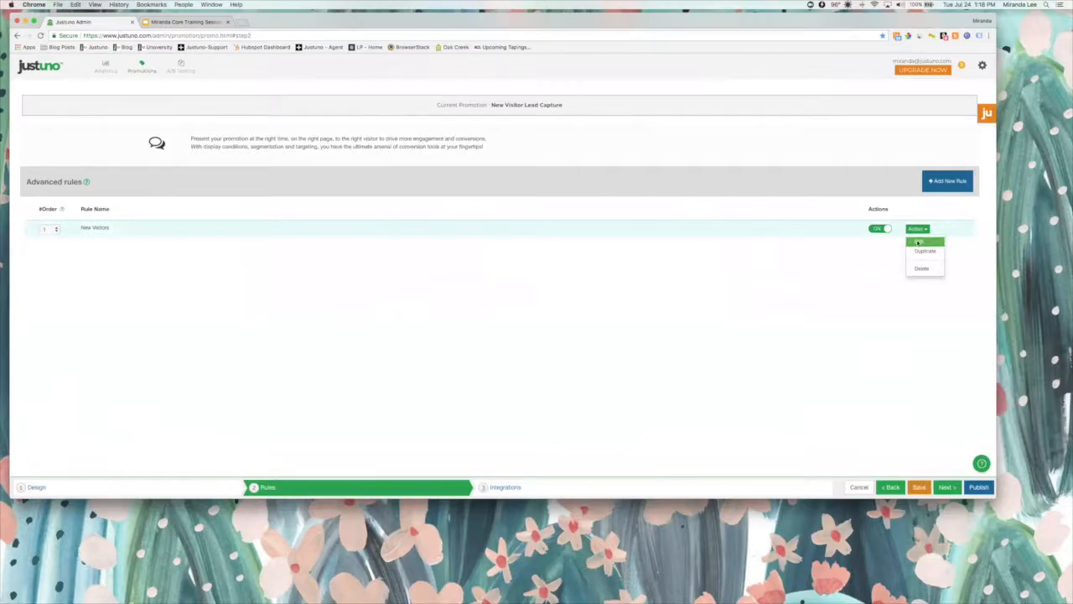
left_click(917, 242)
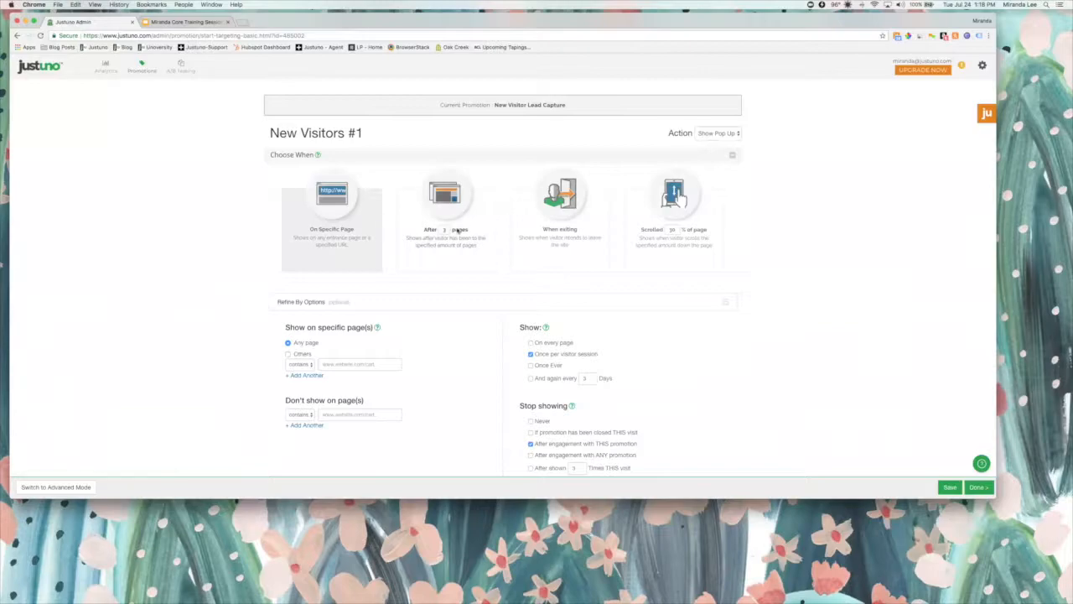
Step: Review the New Visitors rule's page, frequency, audience and delay settings, save the rule and return to the rules list
scroll(467, 328, "down", 3)
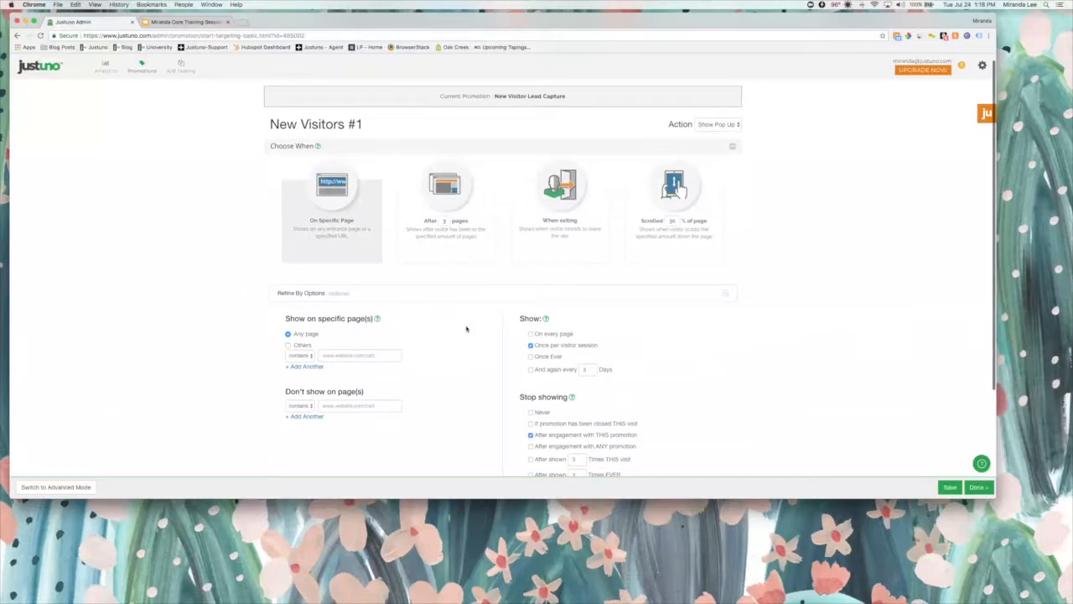
scroll(467, 328, "down", 1)
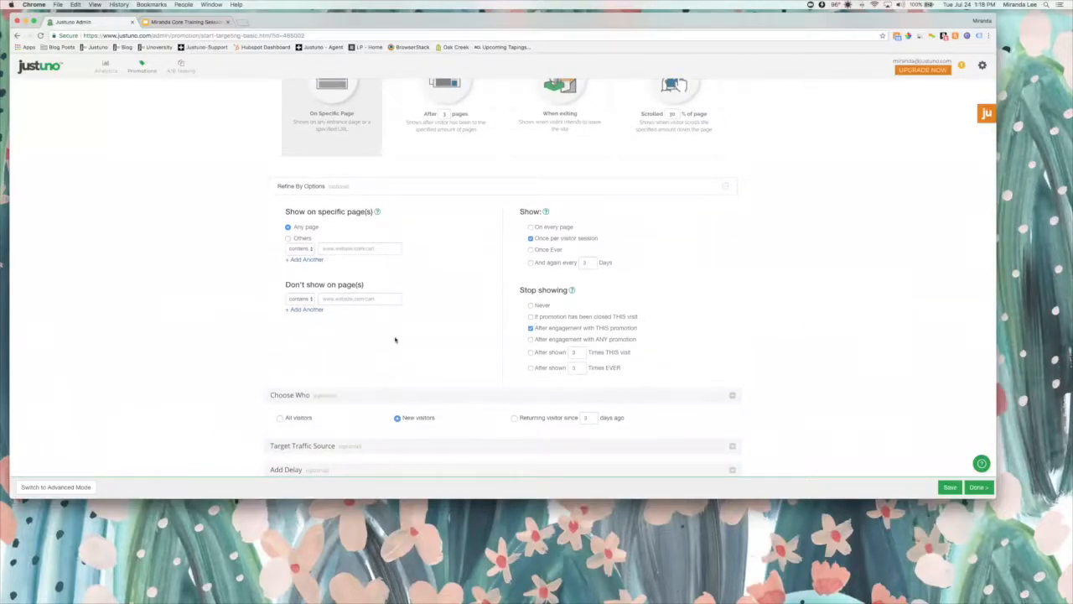
scroll(395, 340, "down", 1)
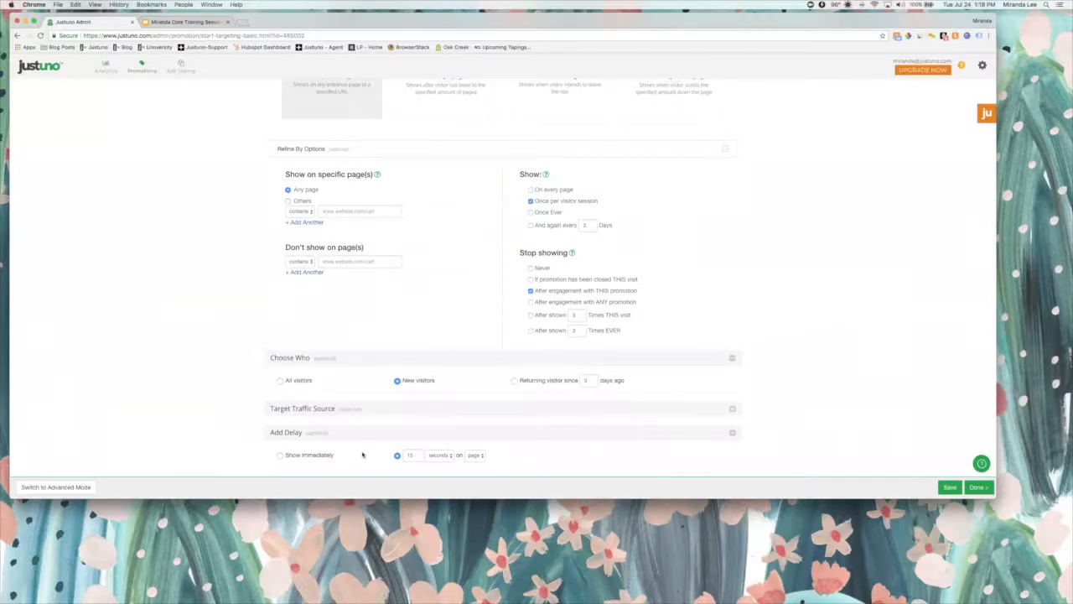
left_click(950, 487)
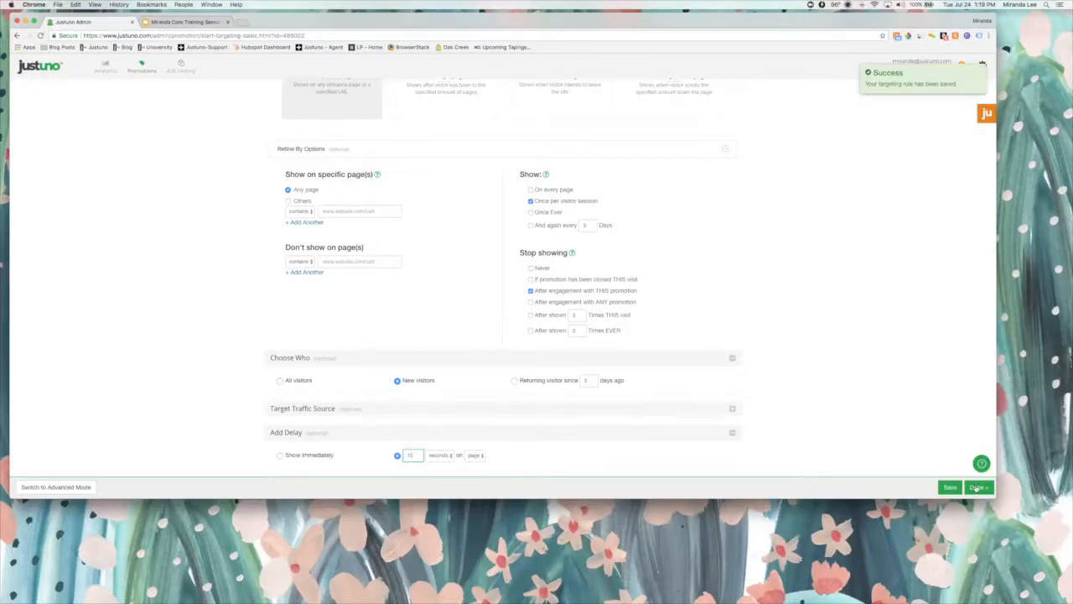
left_click(976, 487)
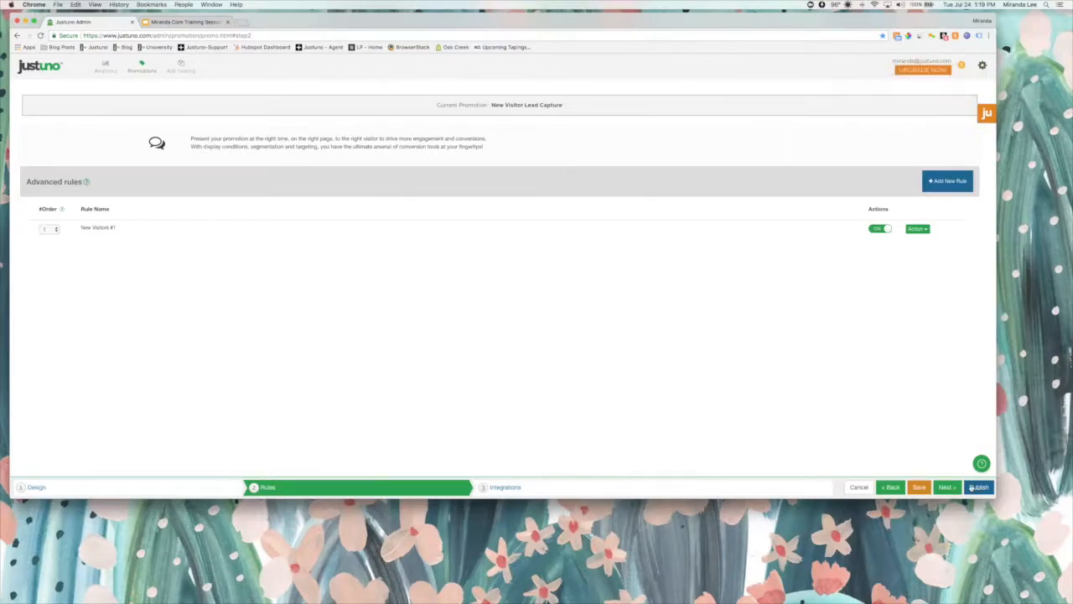
Step: Try to duplicate the New Visitor Lead Capture promotion as a Locked promotion for the Mobile device type
left_click(144, 71)
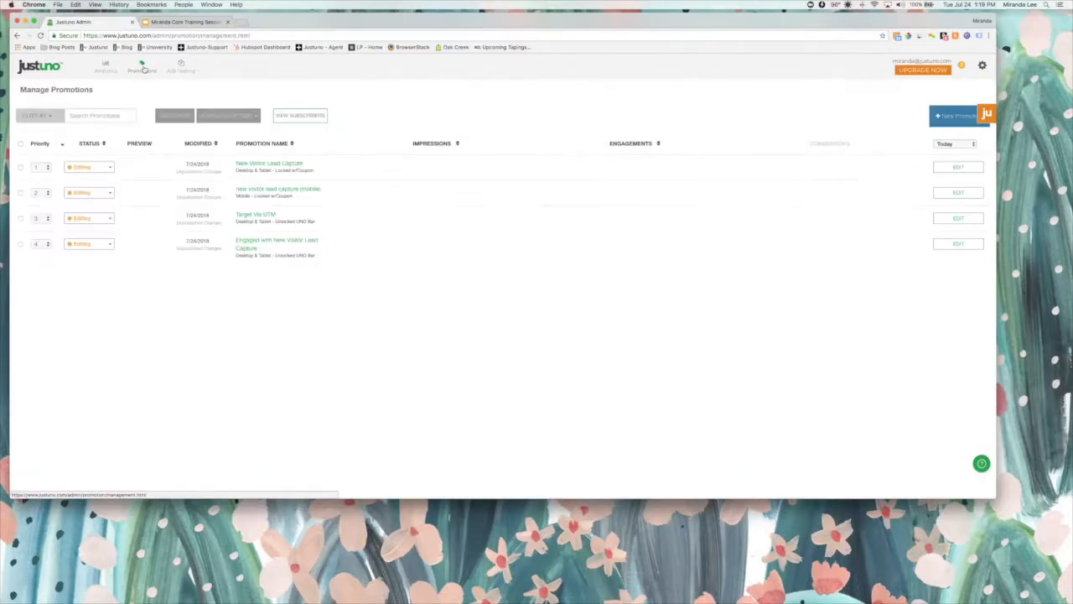
left_click(954, 168)
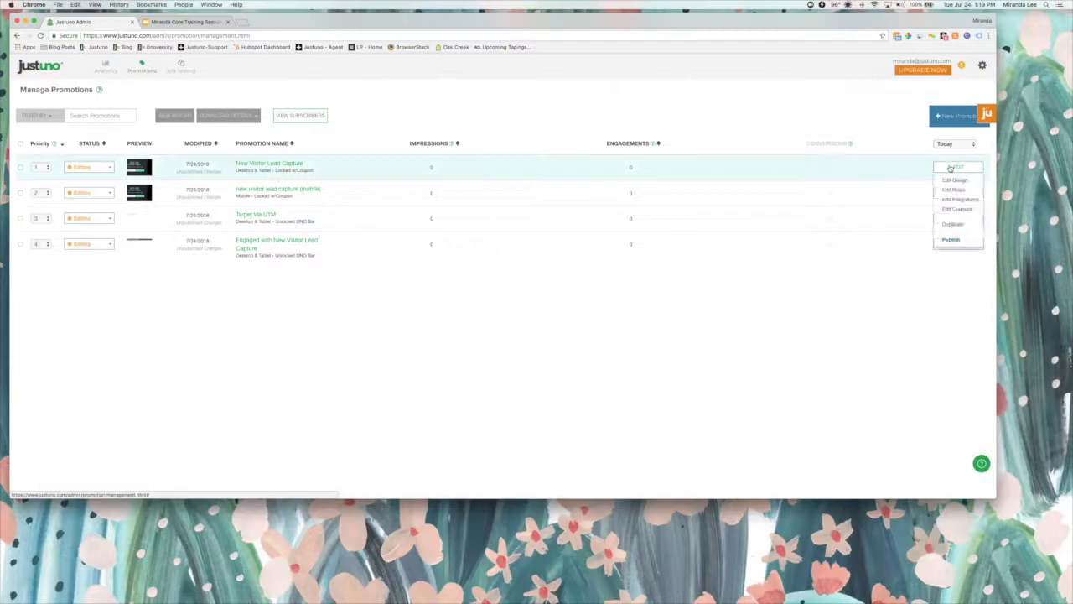
left_click(954, 225)
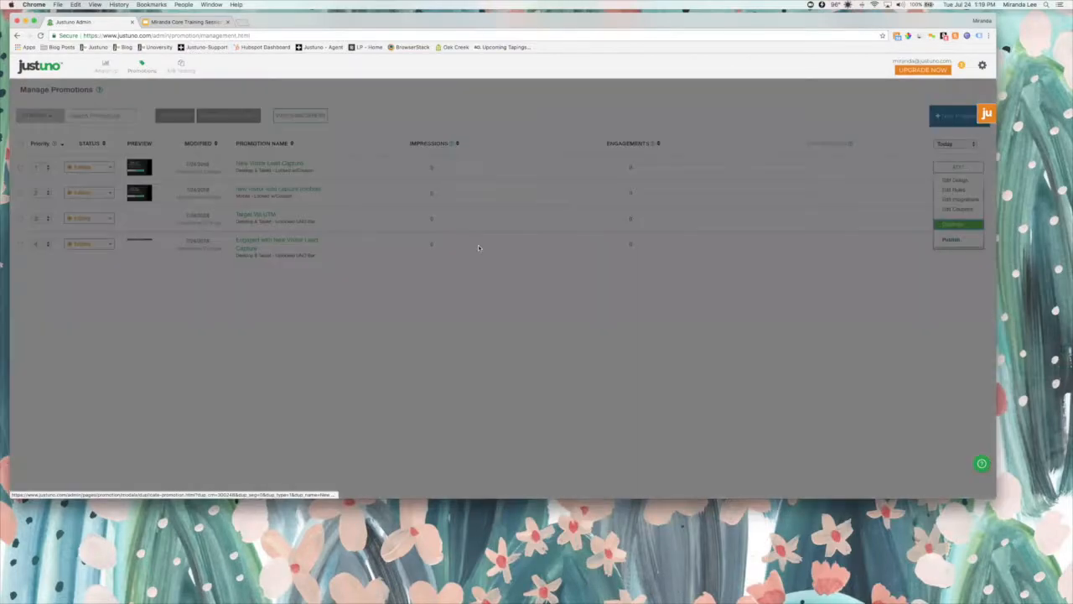
left_click(469, 173)
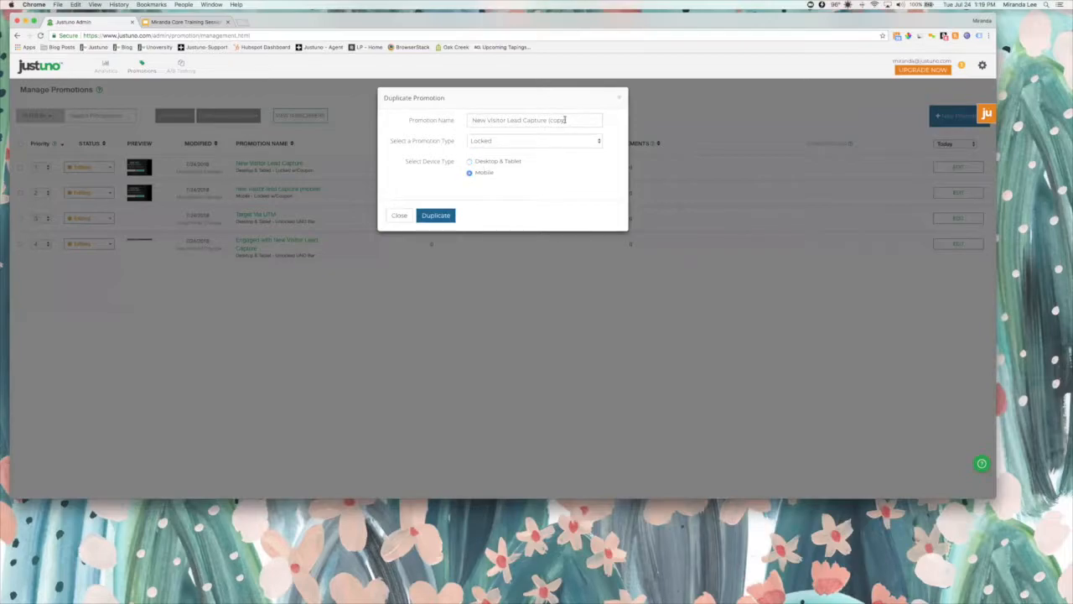
left_click(565, 120)
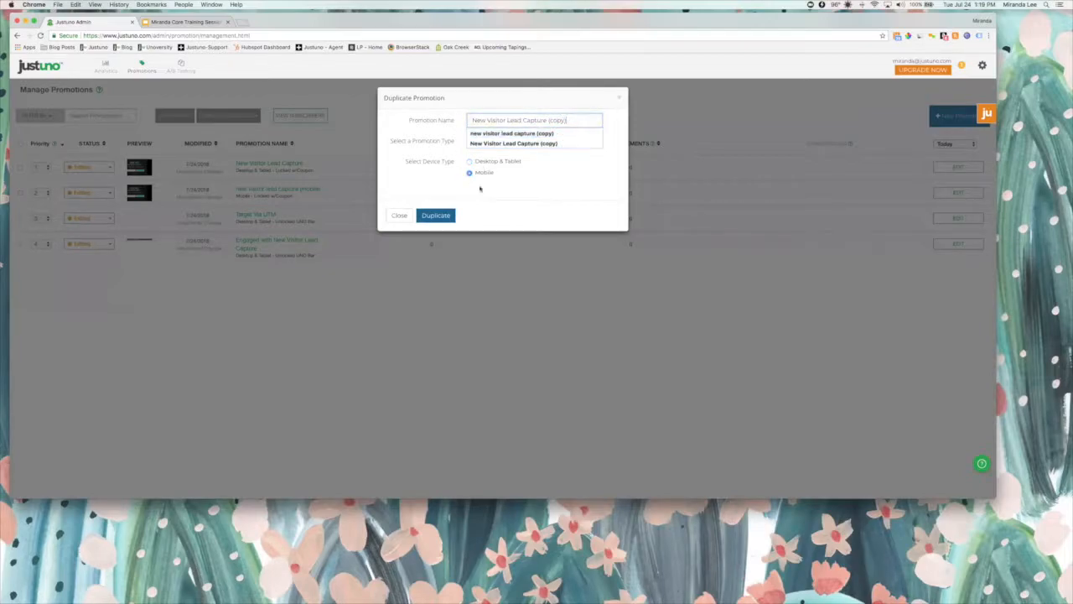
left_click(436, 216)
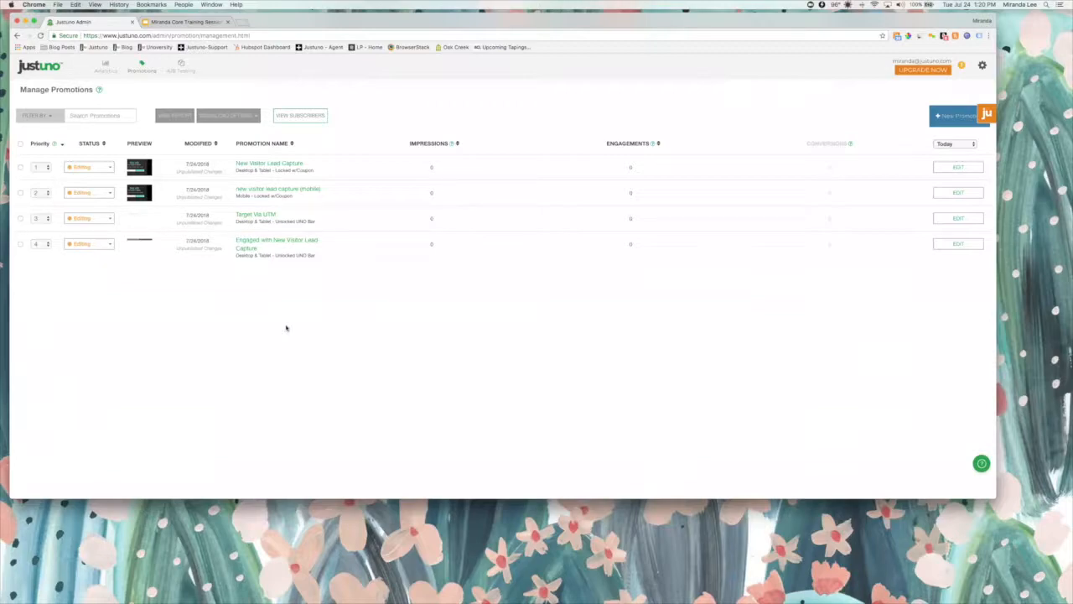
Step: Switch to the Google Slides training deck, move to the Cart Abandonment slide and start presenting
left_click(191, 23)
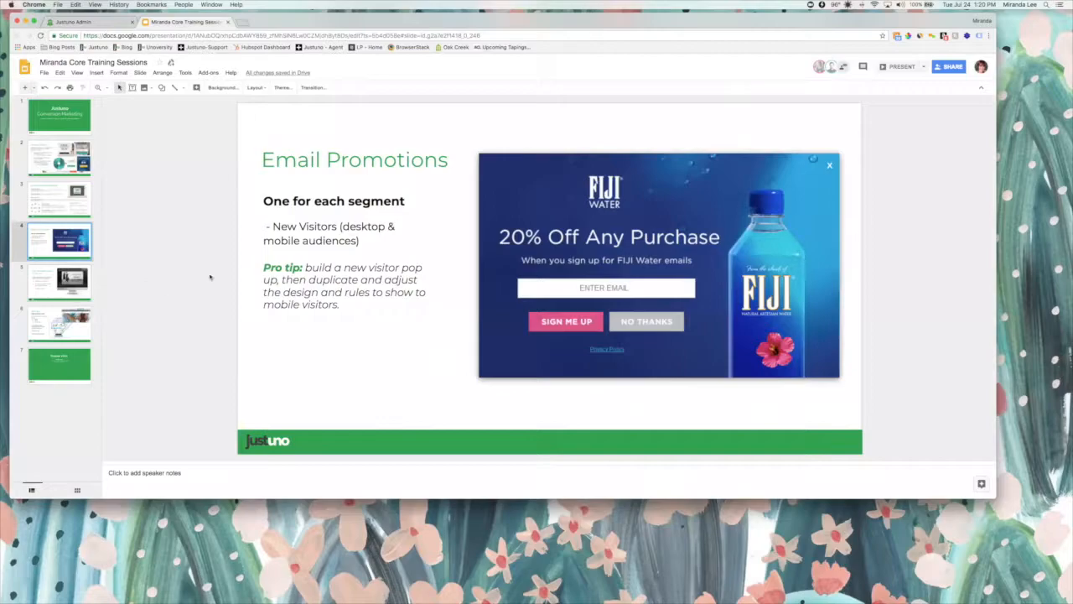
key("Down")
left_click(899, 69)
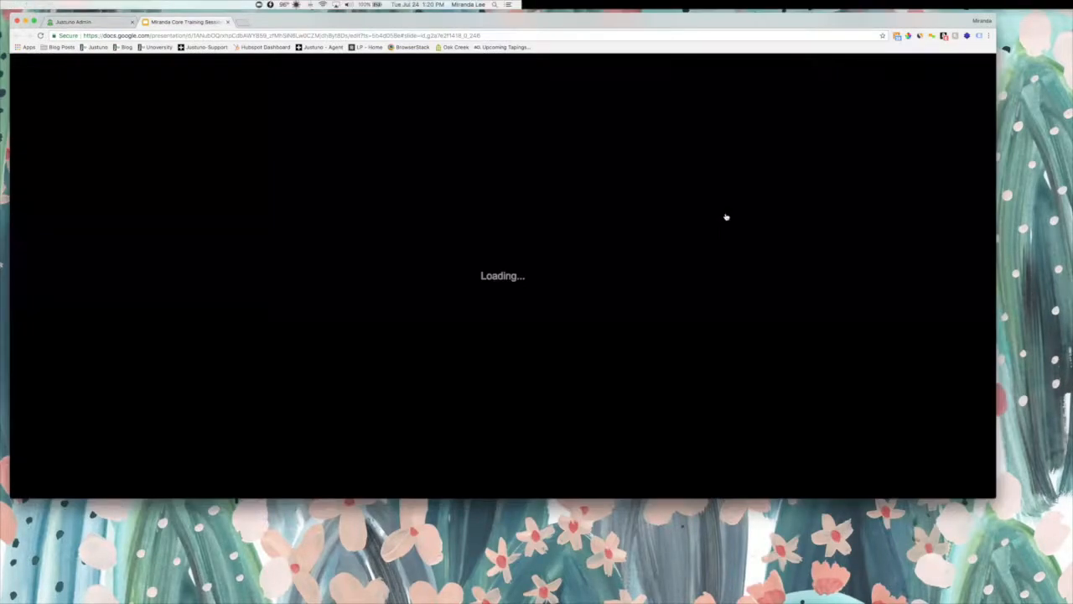
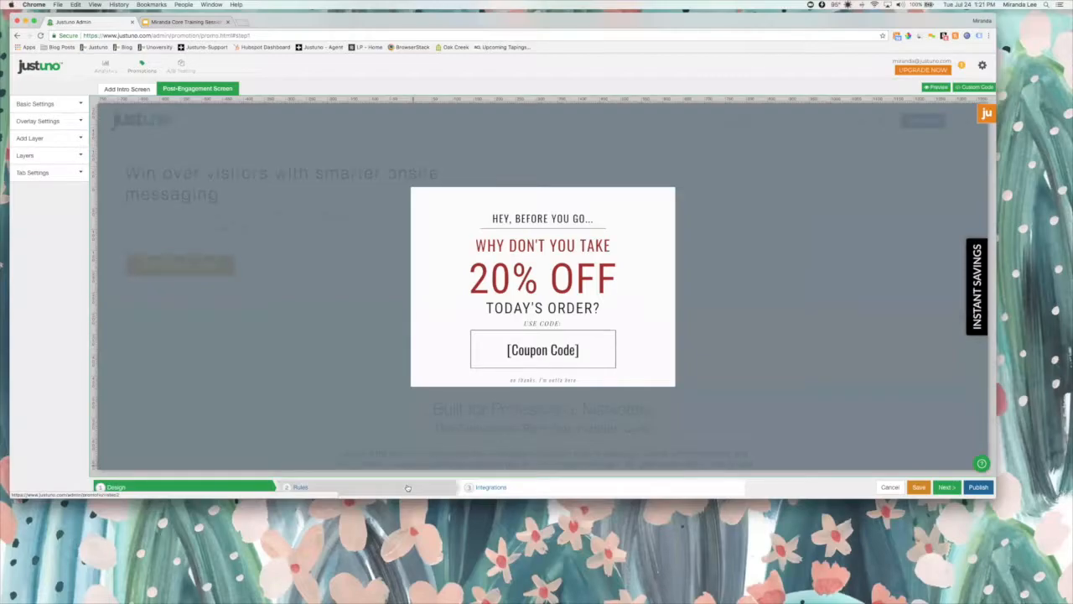
Step: Save the Cart Abandoner promotion's changes, go to its rules and open the Exiting Visitor From Cart Or Checkout Page rule for editing
left_click(408, 488)
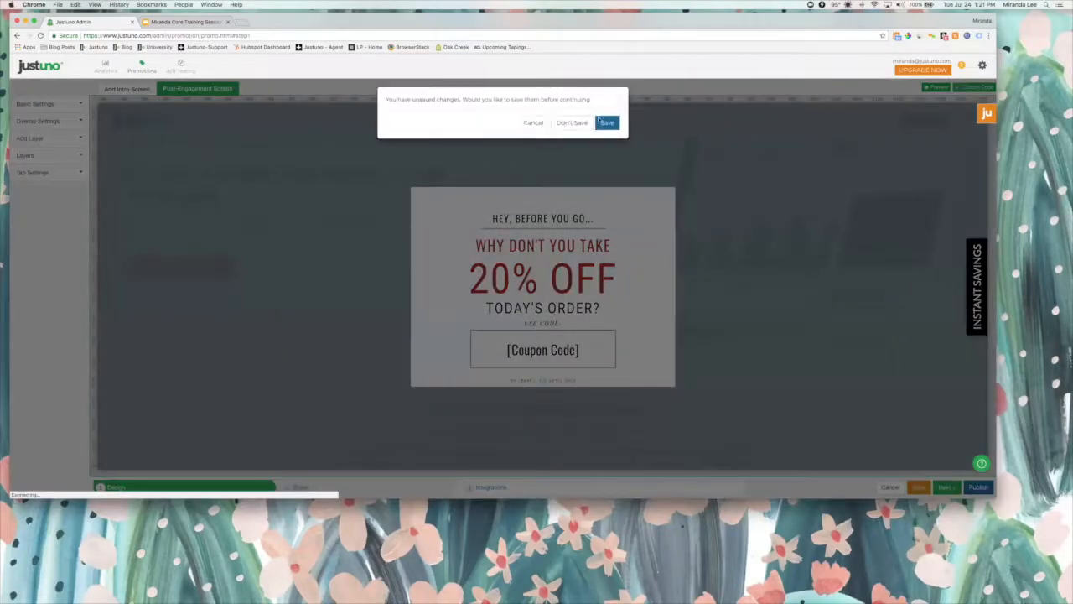
key("Return")
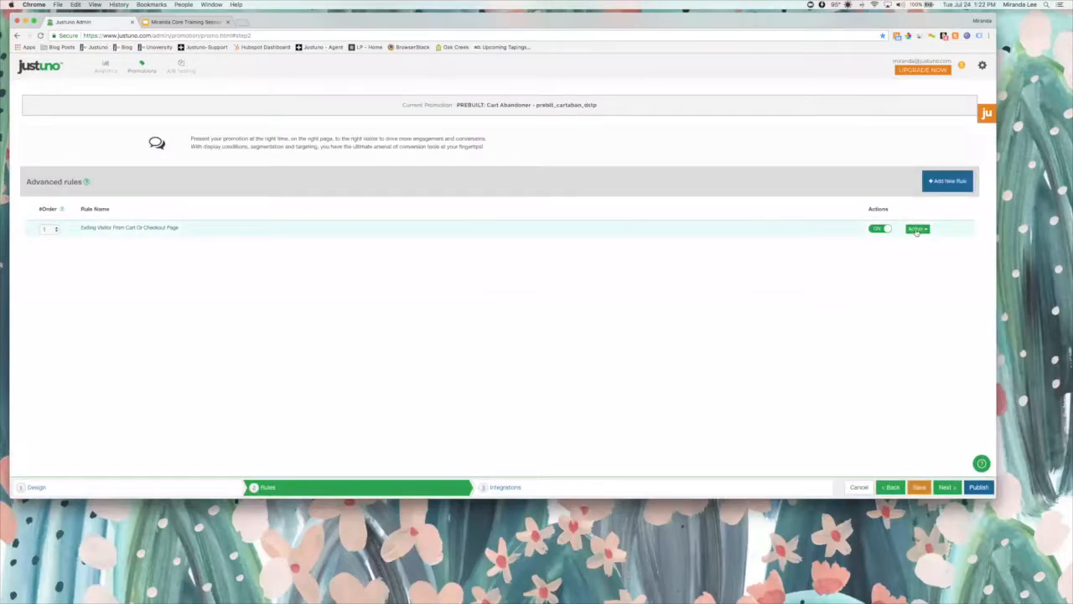
left_click(916, 230)
left_click(917, 244)
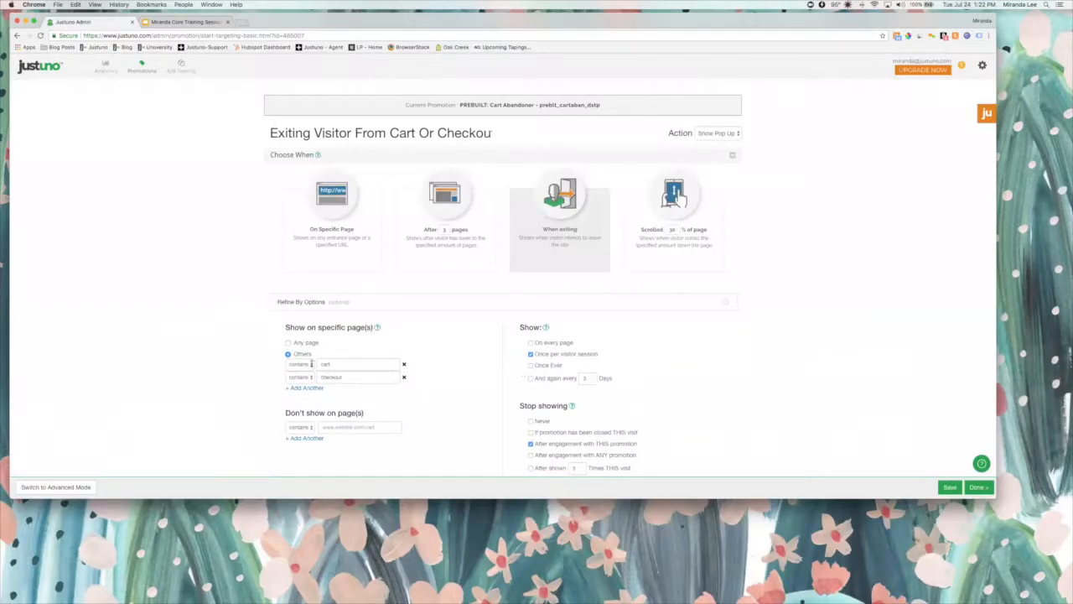
Step: Switch the Exiting Visitor From Cart Or Checkout Page rule to advanced mode
scroll(243, 295, "down", 1)
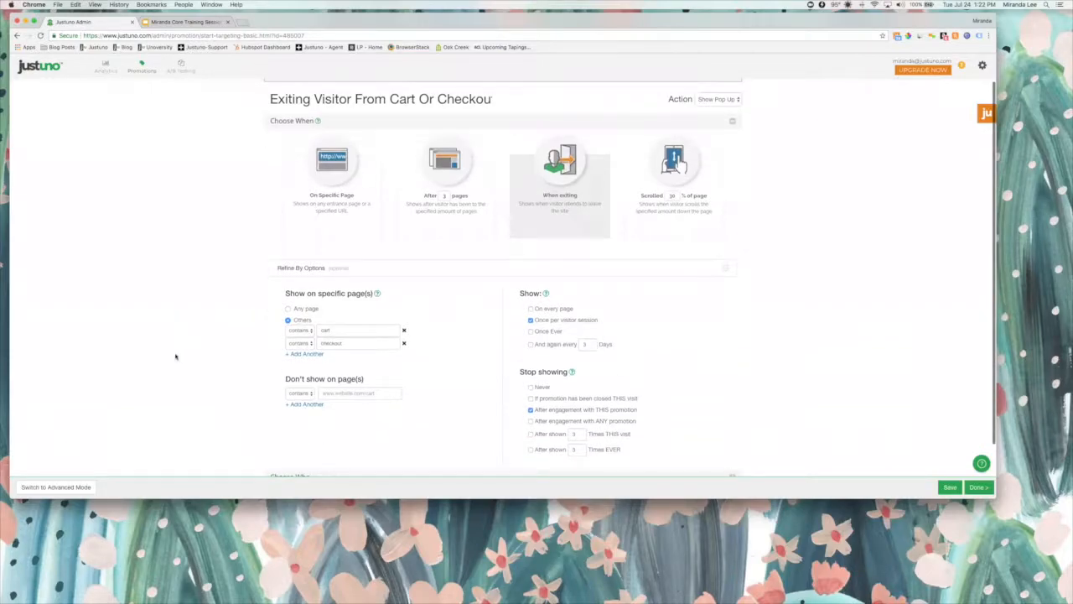
left_click(52, 491)
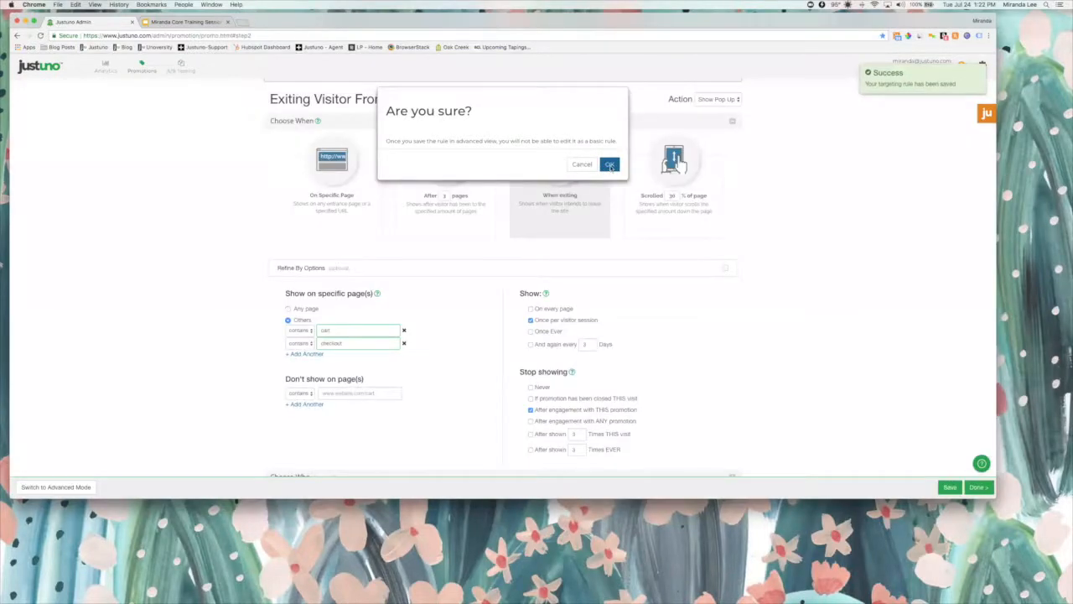
left_click(610, 165)
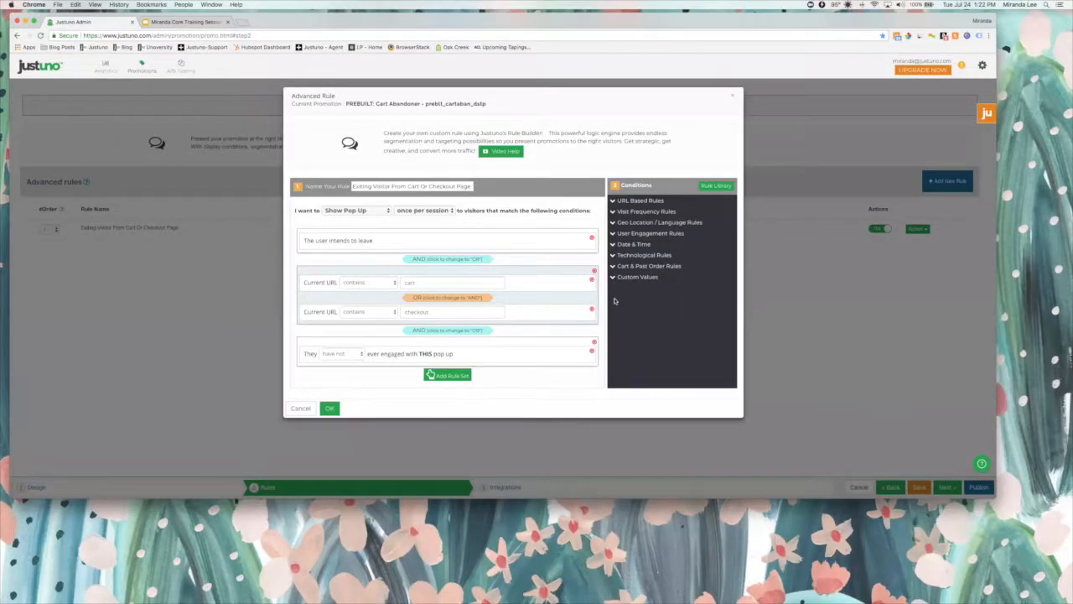
Step: Examine the available conditions for geo location and language, user engagement, and cart and past orders in the rule builder
left_click(630, 223)
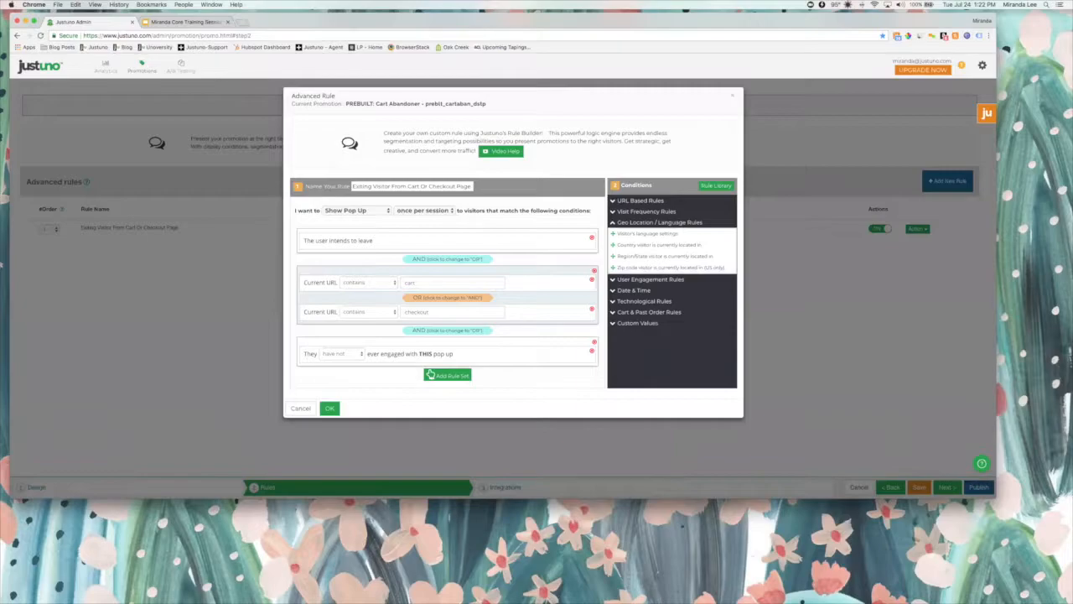
left_click(640, 280)
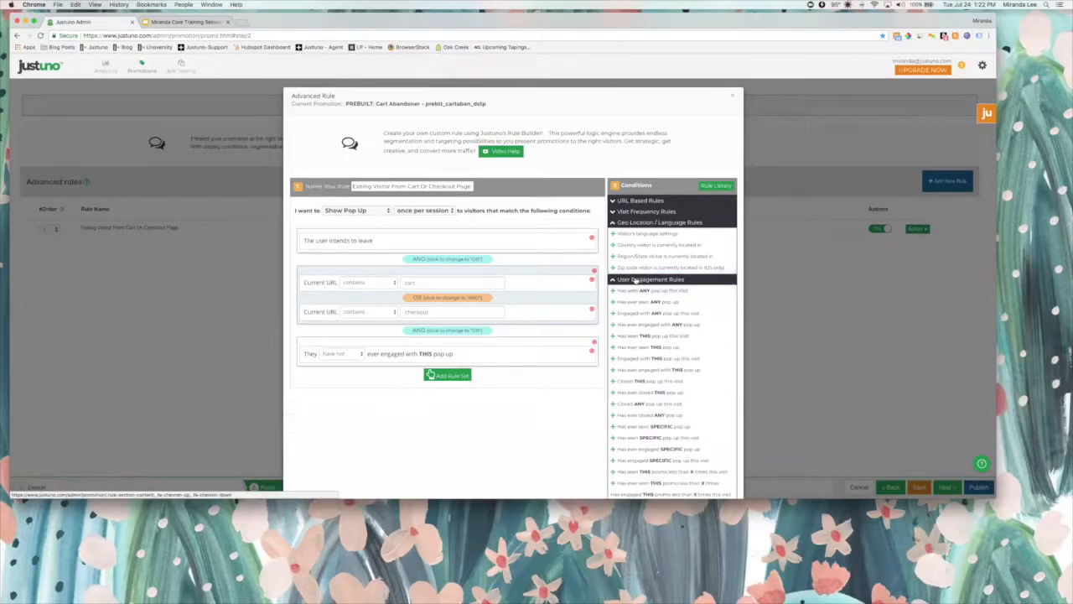
scroll(654, 319, "down", 2)
scroll(656, 323, "up", 1)
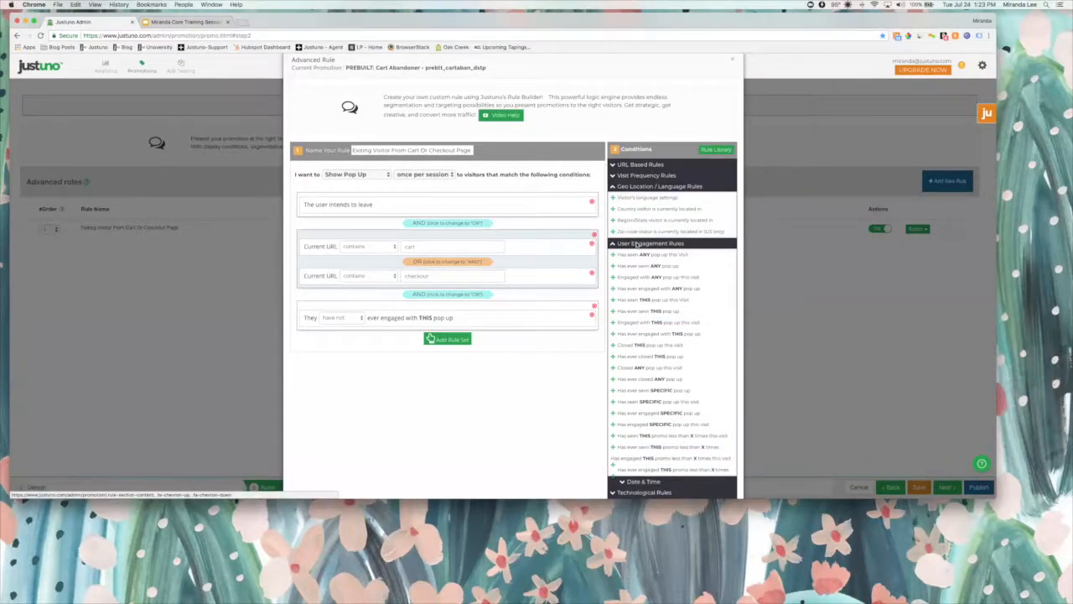
left_click(637, 243)
left_click(633, 312)
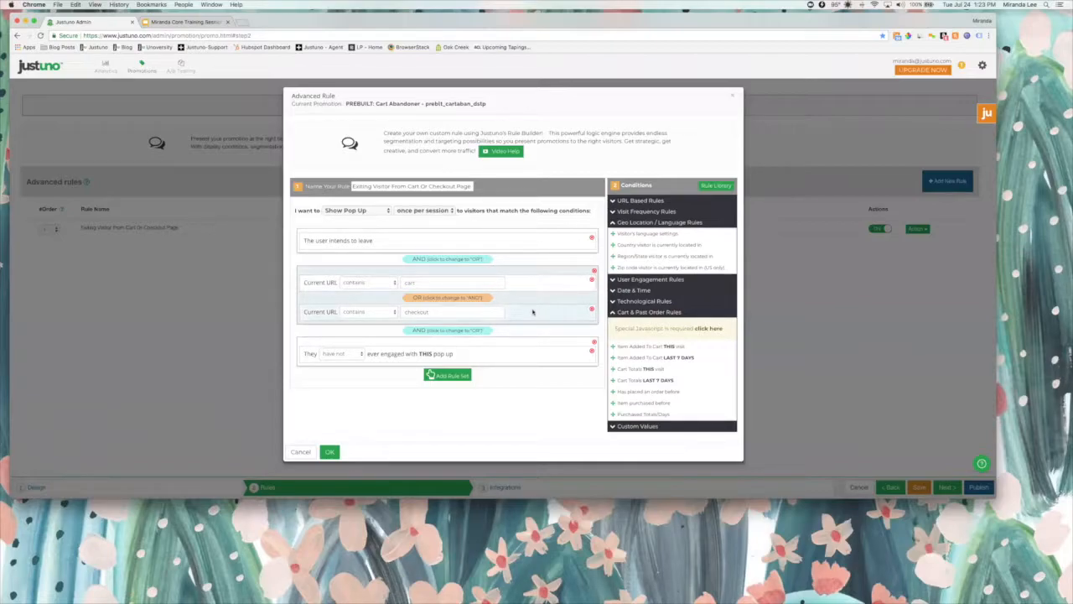
Step: Change the URL conditions to "does not contain" cart AND "does not contain" checkout, and accept the advanced rule
right_click(437, 300)
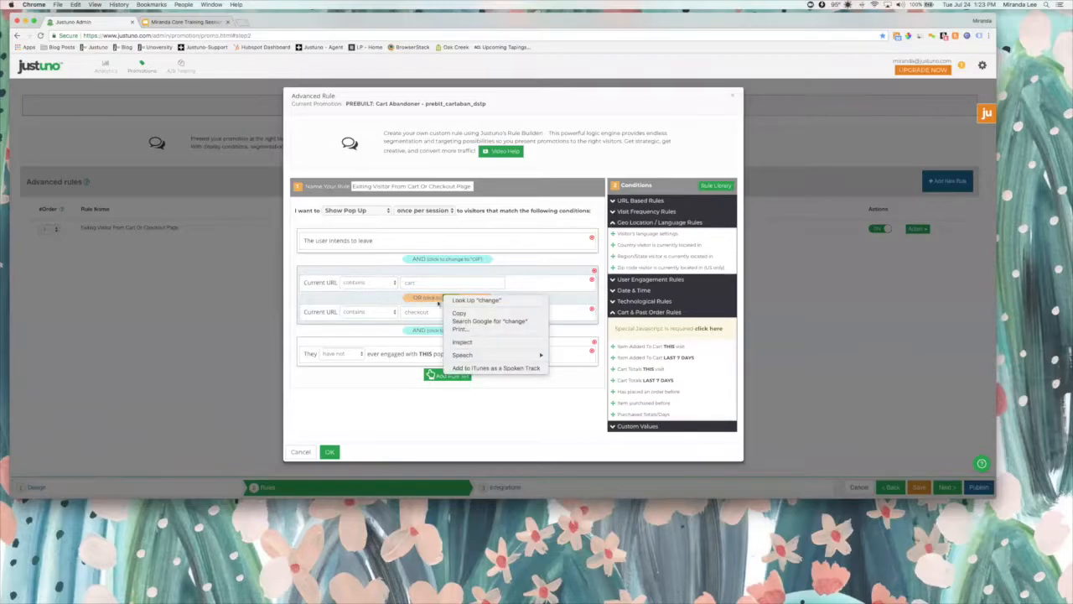
left_click(437, 300)
left_click(369, 281)
left_click(365, 289)
left_click(369, 311)
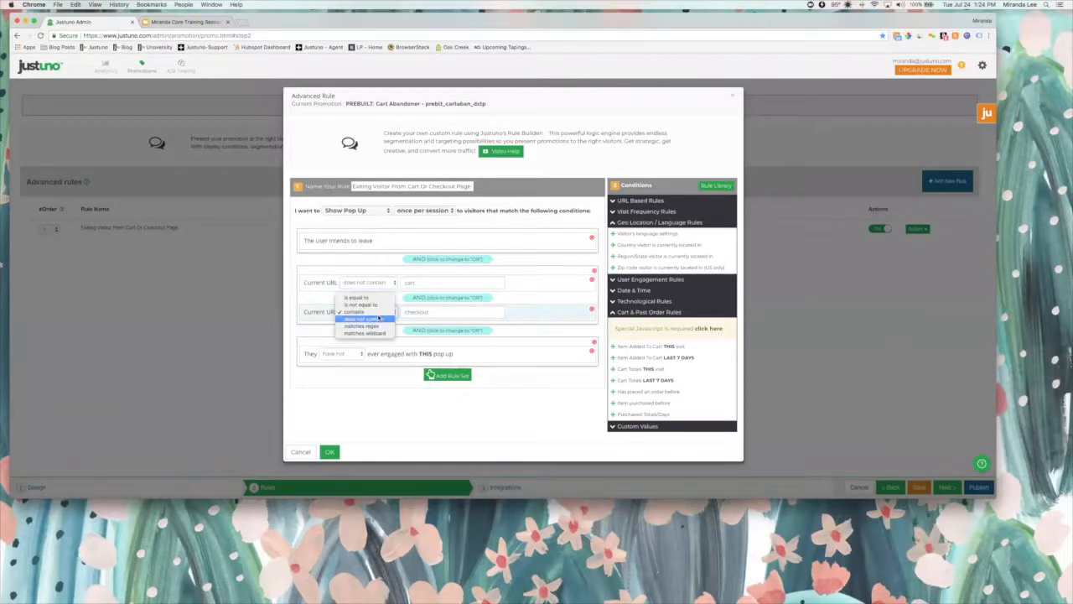
left_click(379, 318)
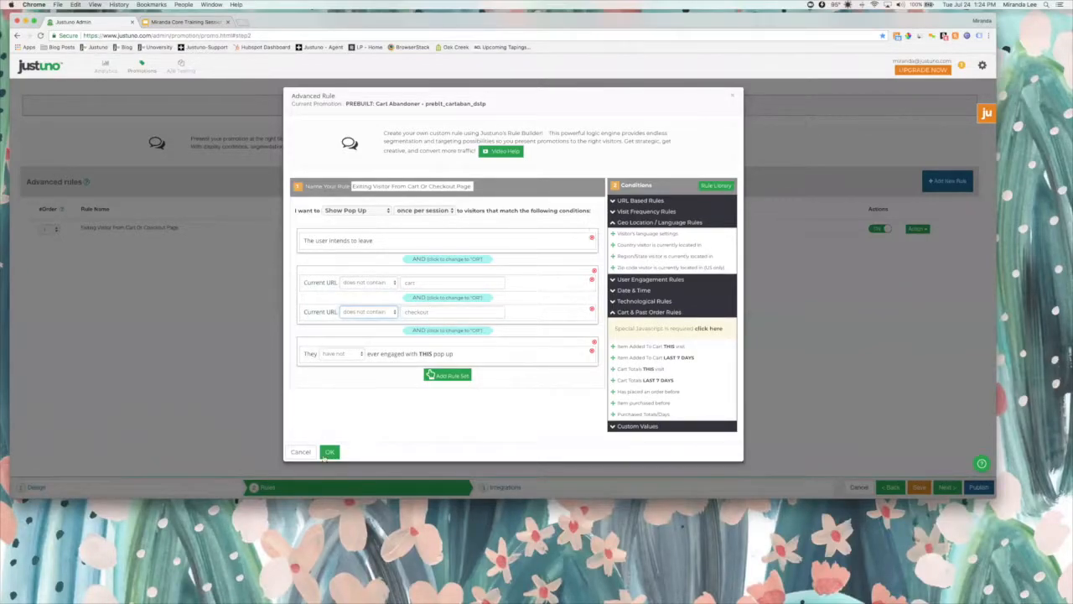
left_click(330, 452)
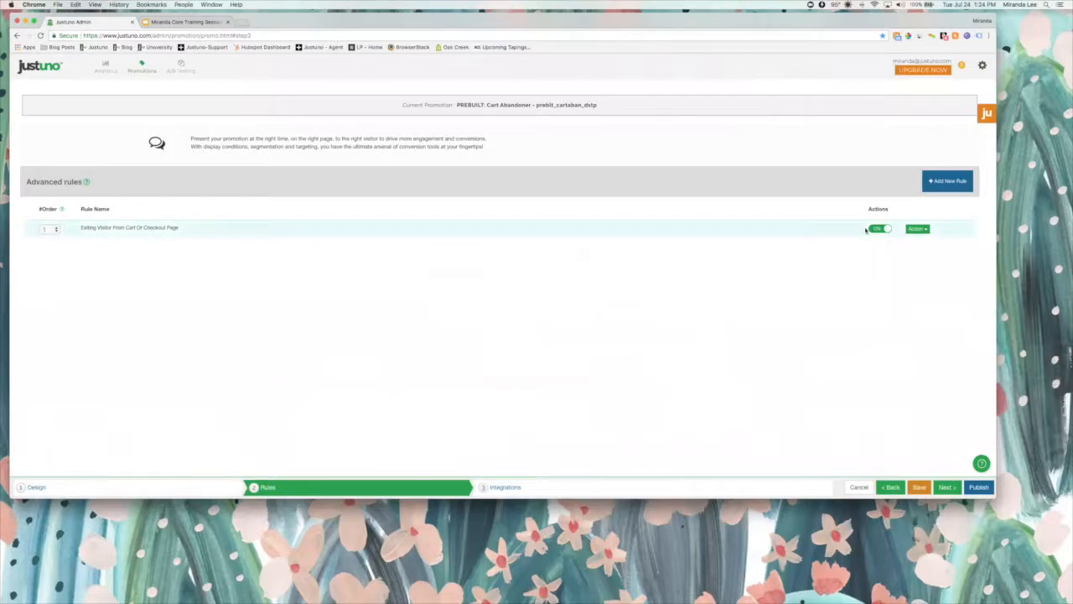
left_click(920, 229)
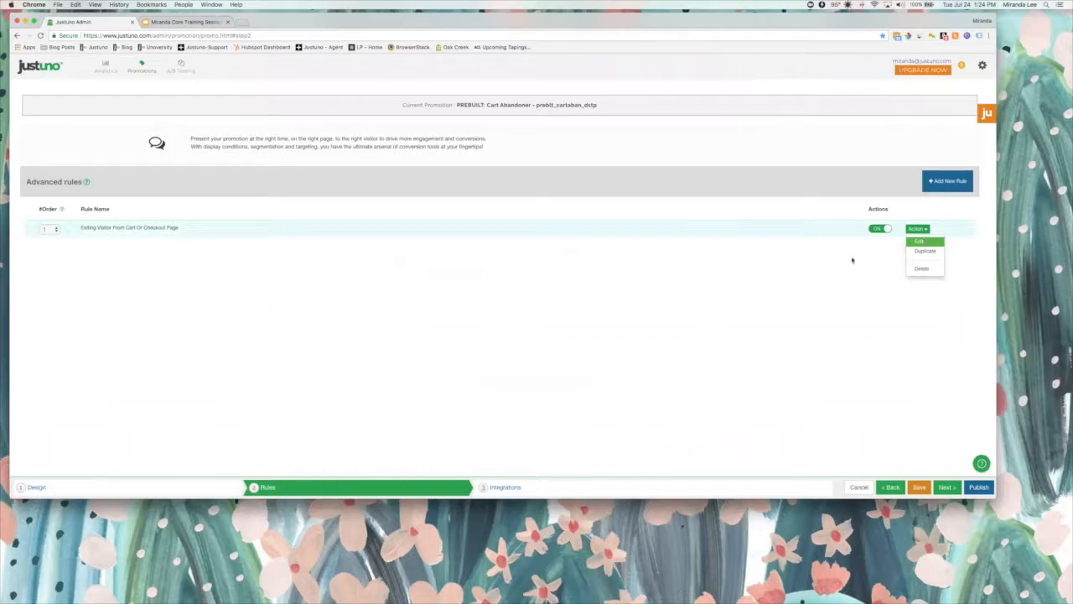
left_click(348, 313)
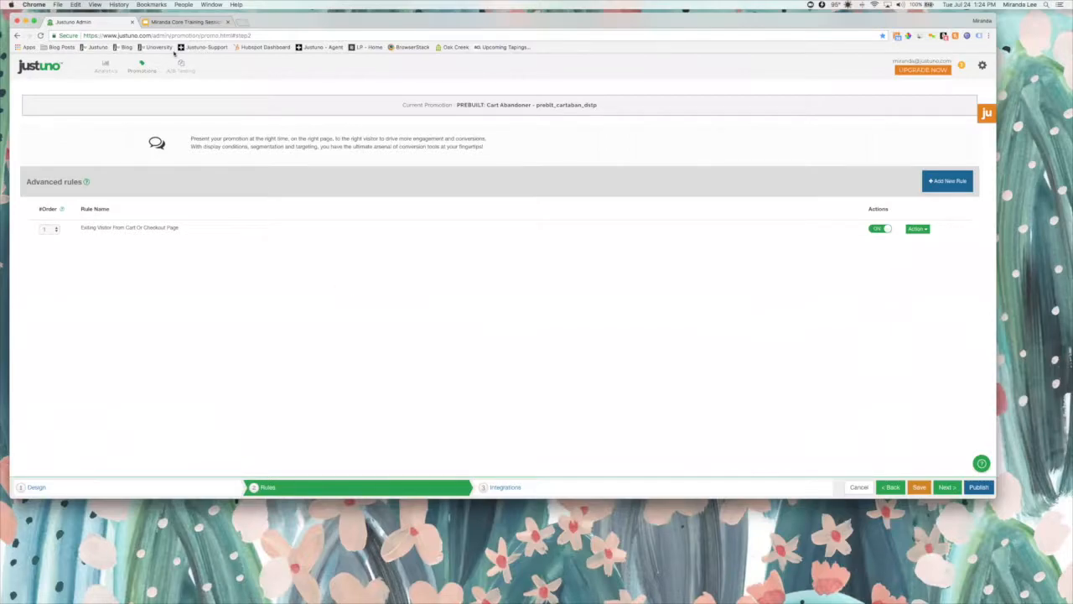
Step: Switch to the Google Slides deck, present it through to the Banners slide, and exit the presentation
left_click(178, 23)
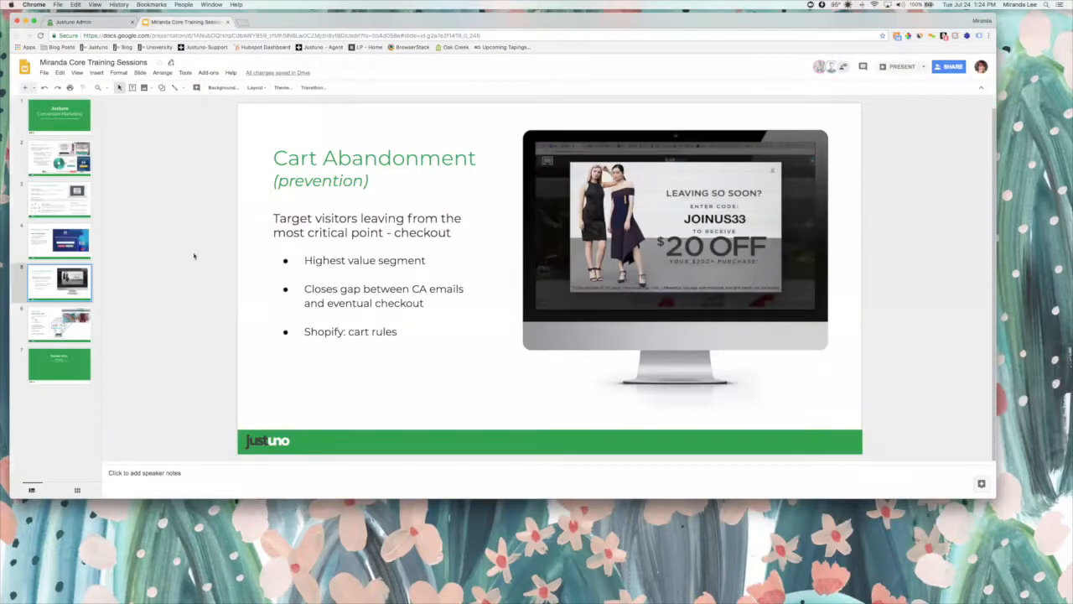
left_click(899, 66)
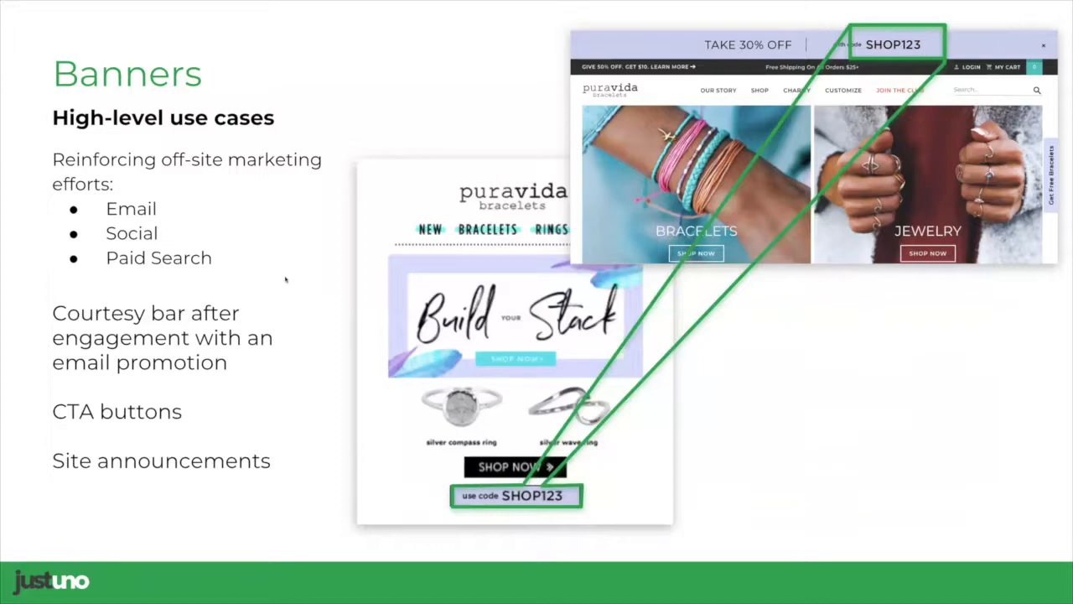
key("Escape")
Step: Return to Justuno's promotions list and open the Target Via UTM promotion's Target From Facebook rule for editing
left_click(109, 23)
left_click(142, 68)
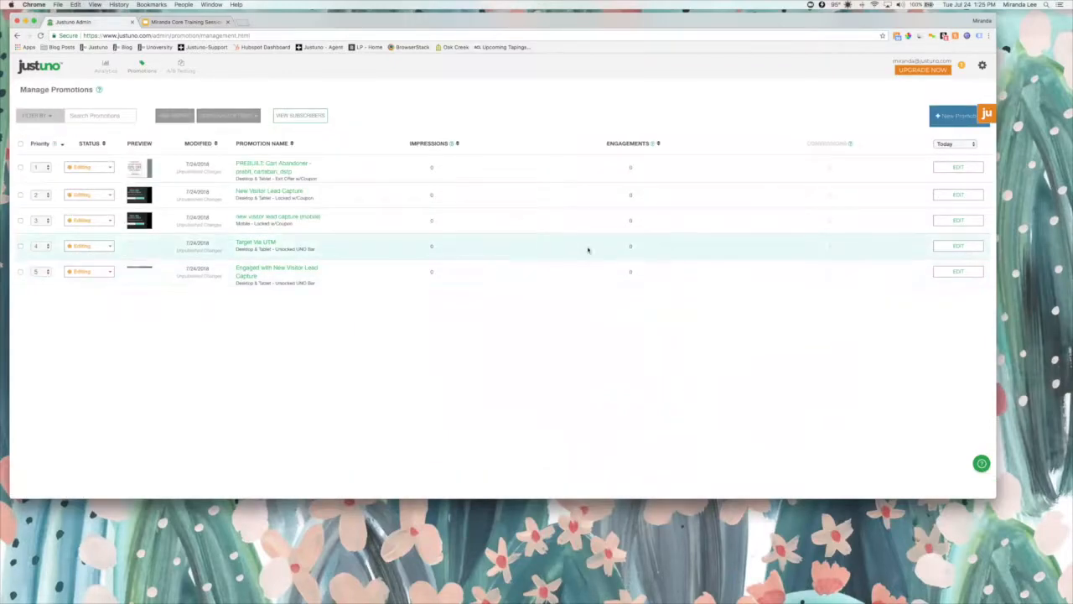
left_click(939, 246)
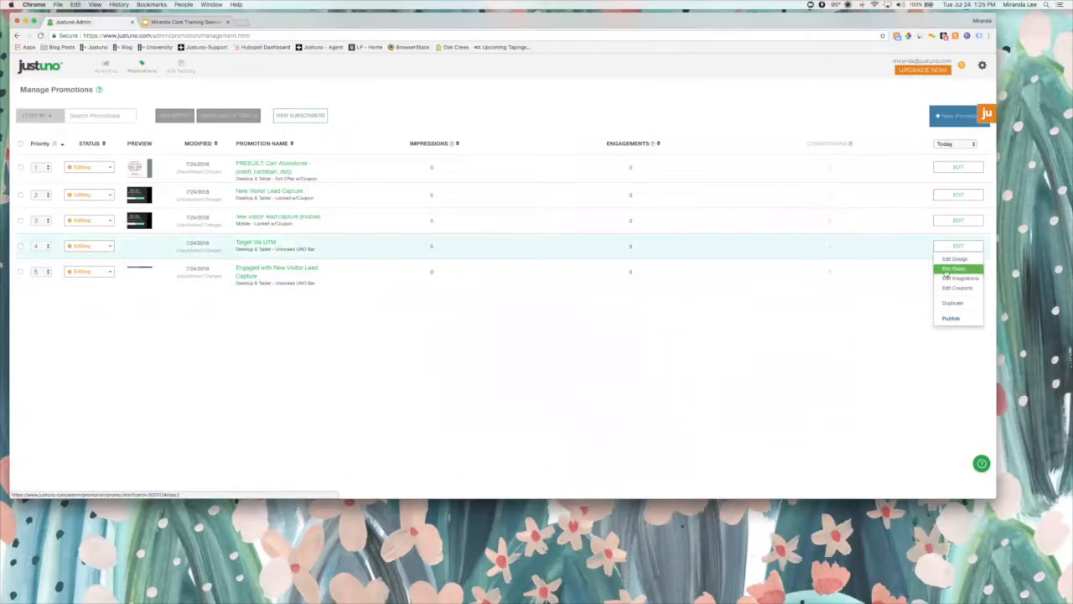
left_click(948, 269)
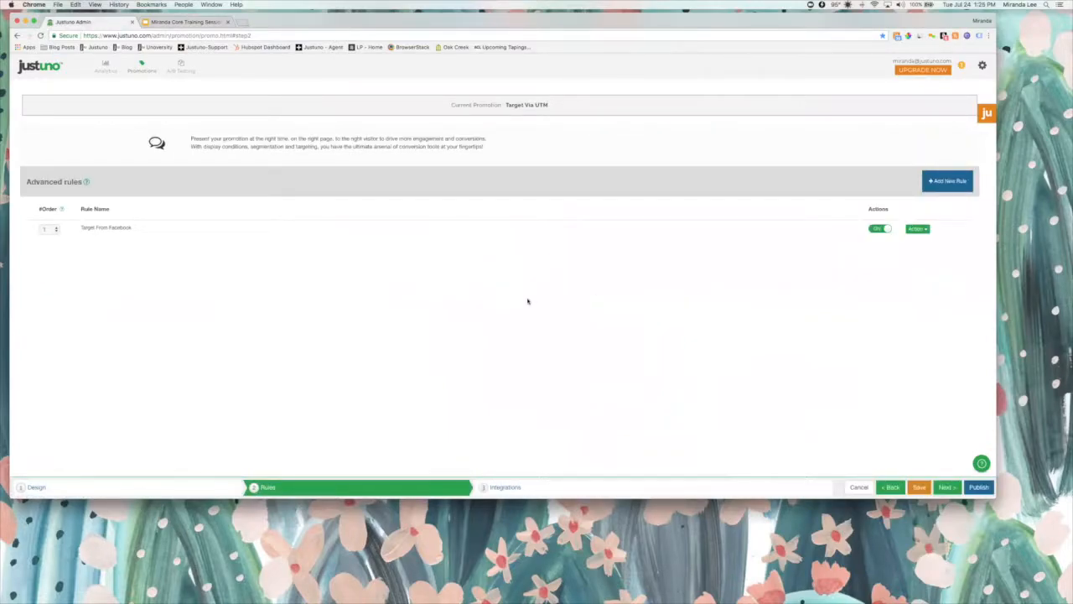
left_click(917, 228)
left_click(914, 241)
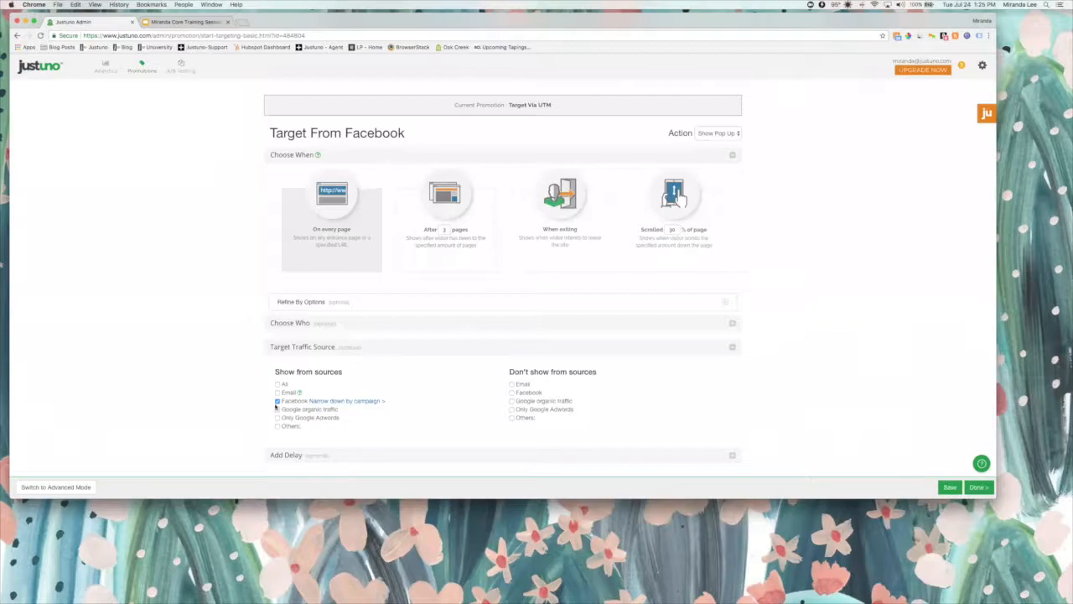
Step: Try narrowing the Facebook traffic source by utm_campaign, remove that campaign filter, and save the Target From Facebook rule
left_click(339, 404)
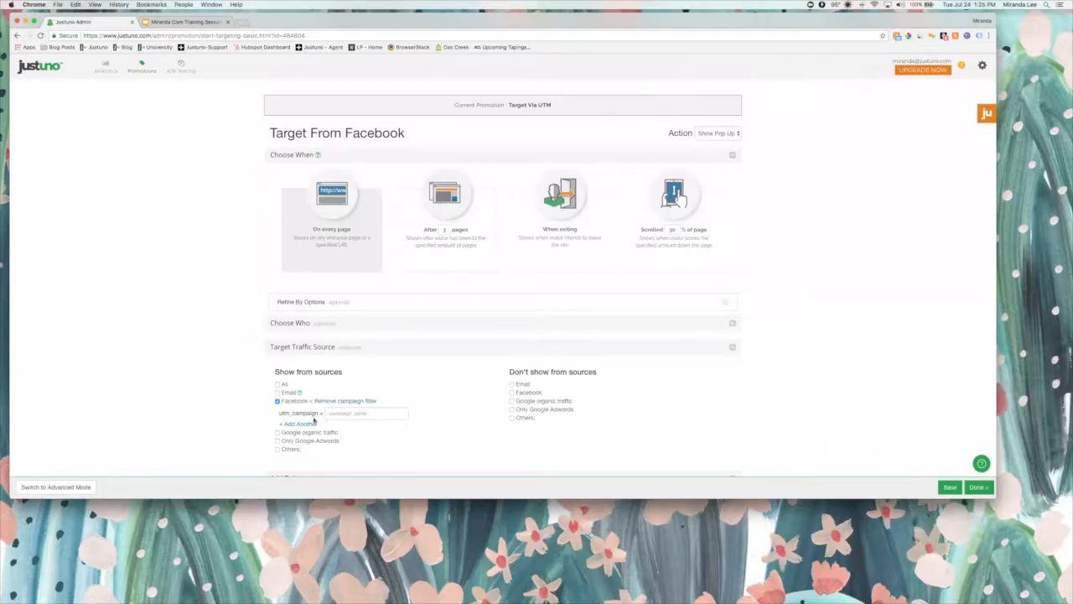
left_click(363, 401)
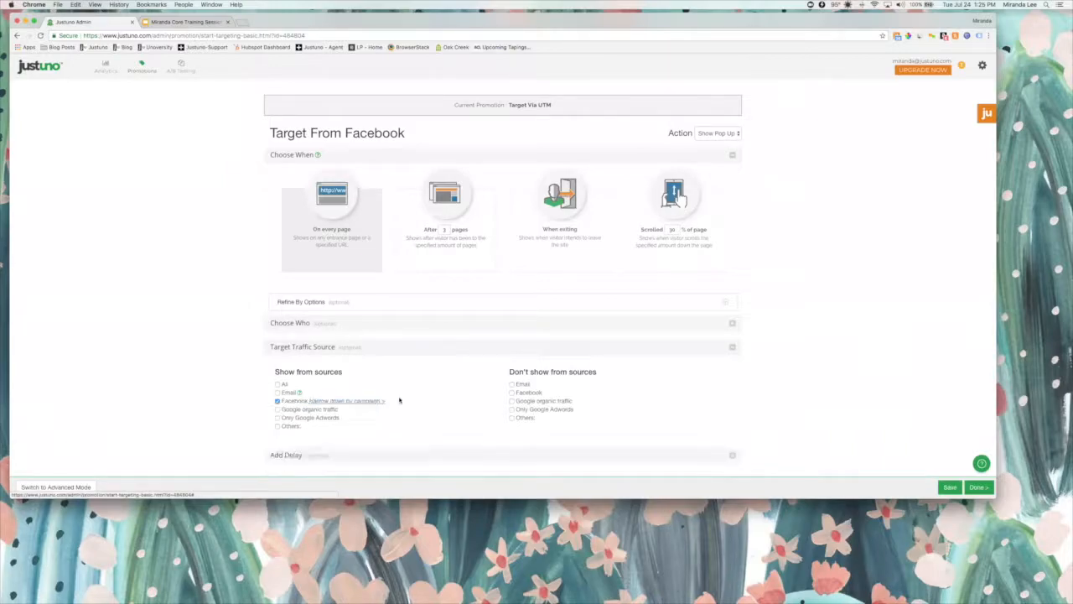
left_click(977, 488)
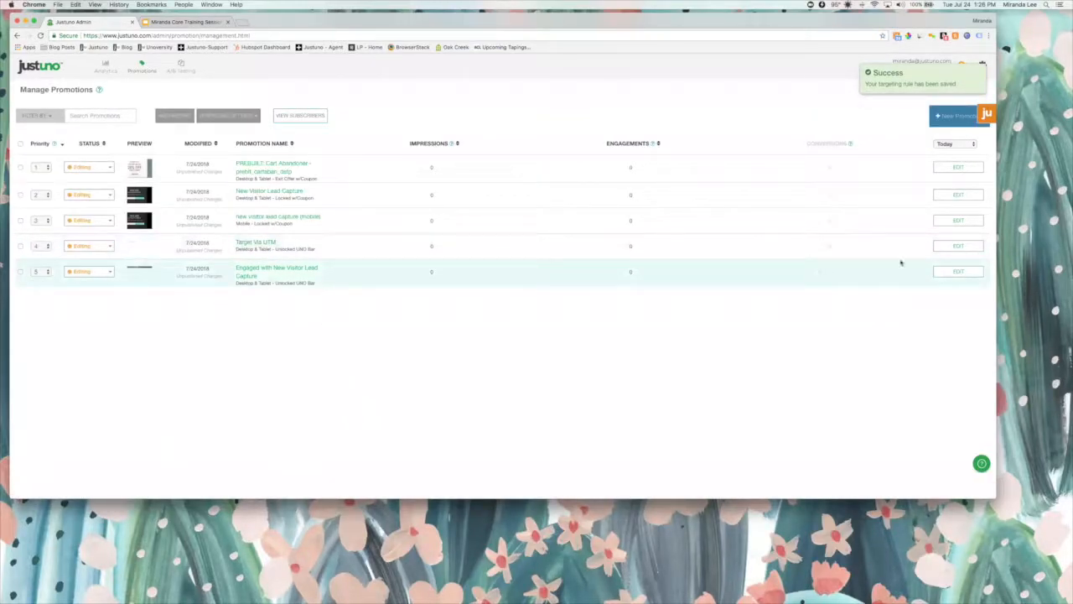
Step: Open the Engaged with New Visitor Lead Capture design and try adding a Themed Timer plugin beside the banner's coupon code
mouse_move(956, 272)
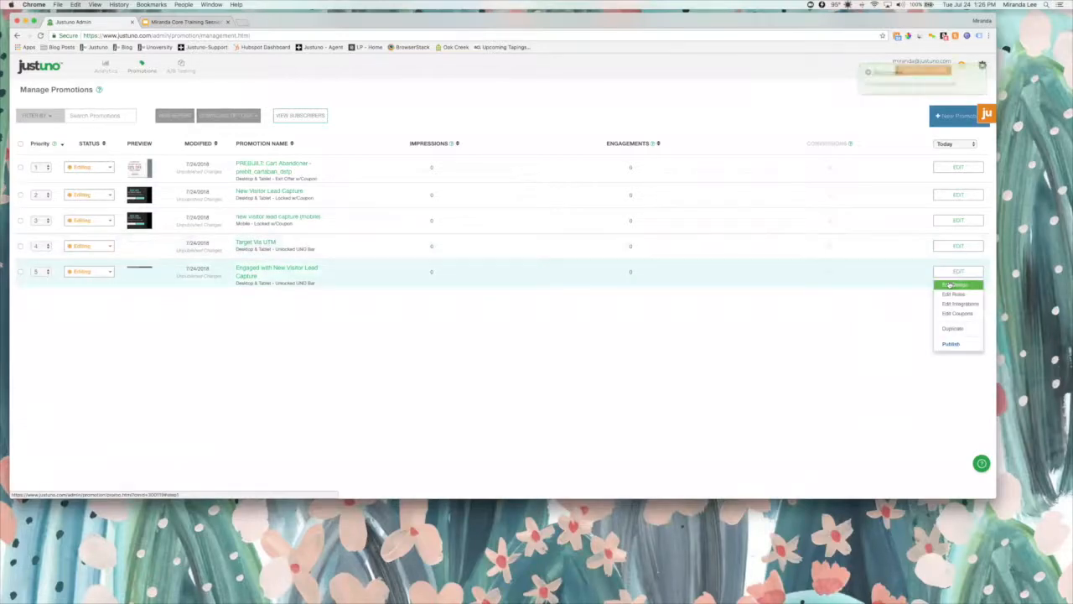
left_click(951, 285)
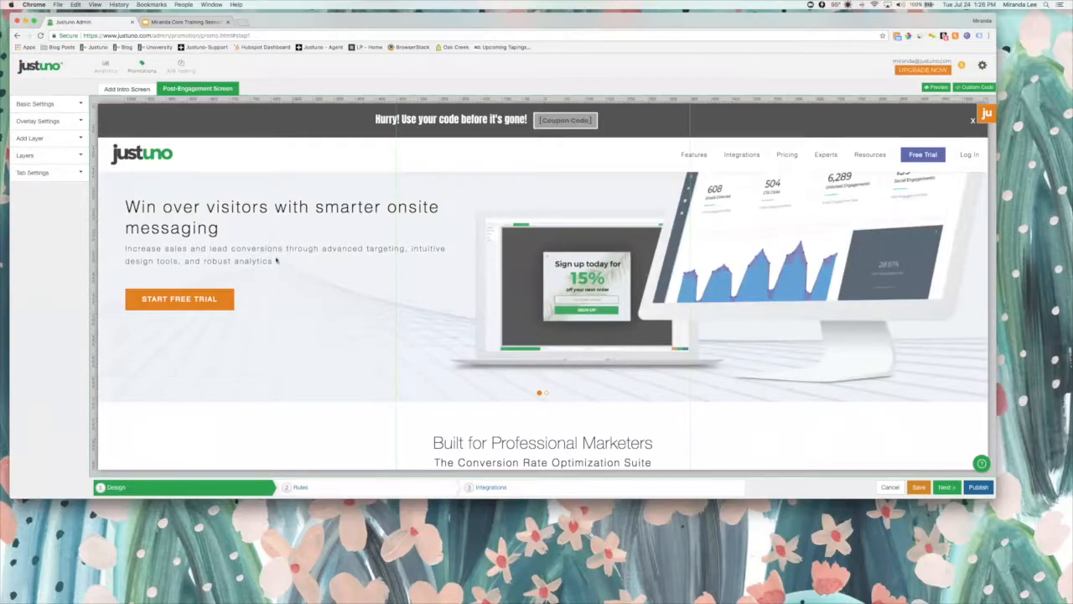
left_click(32, 138)
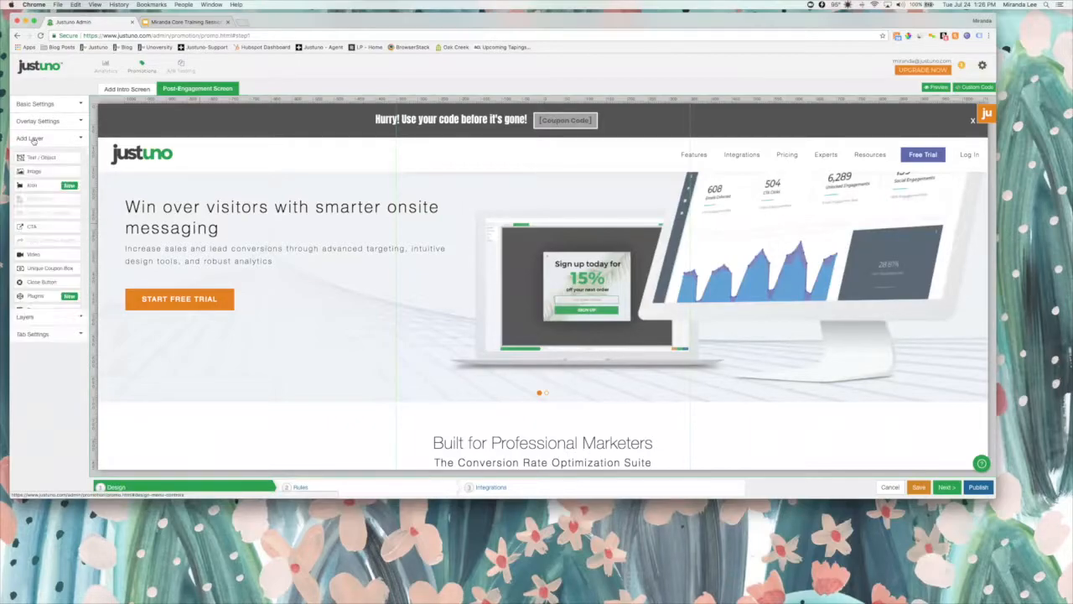
left_click(35, 295)
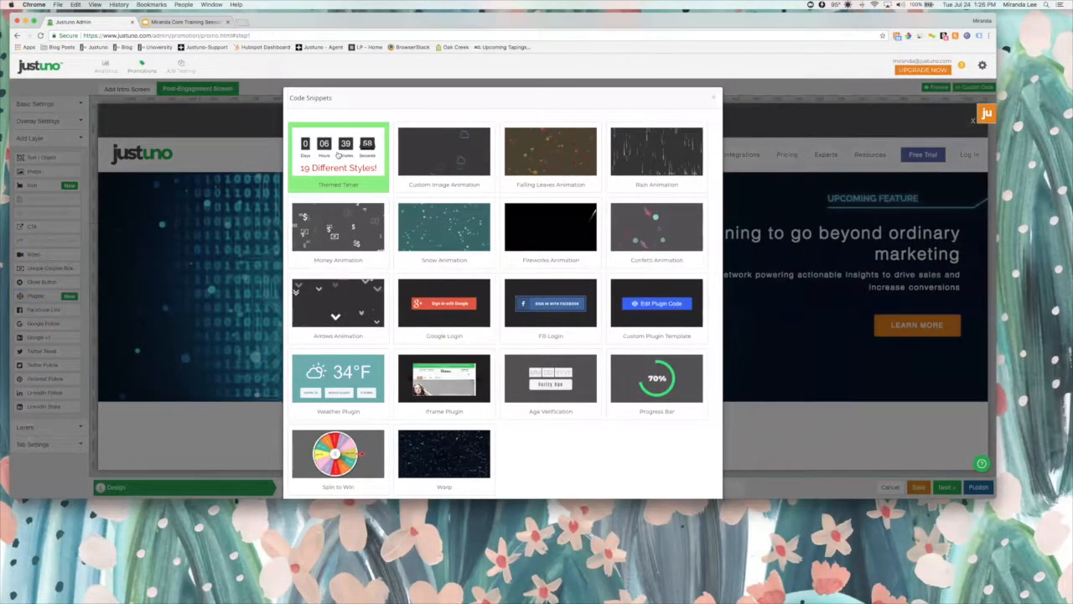
left_click(339, 155)
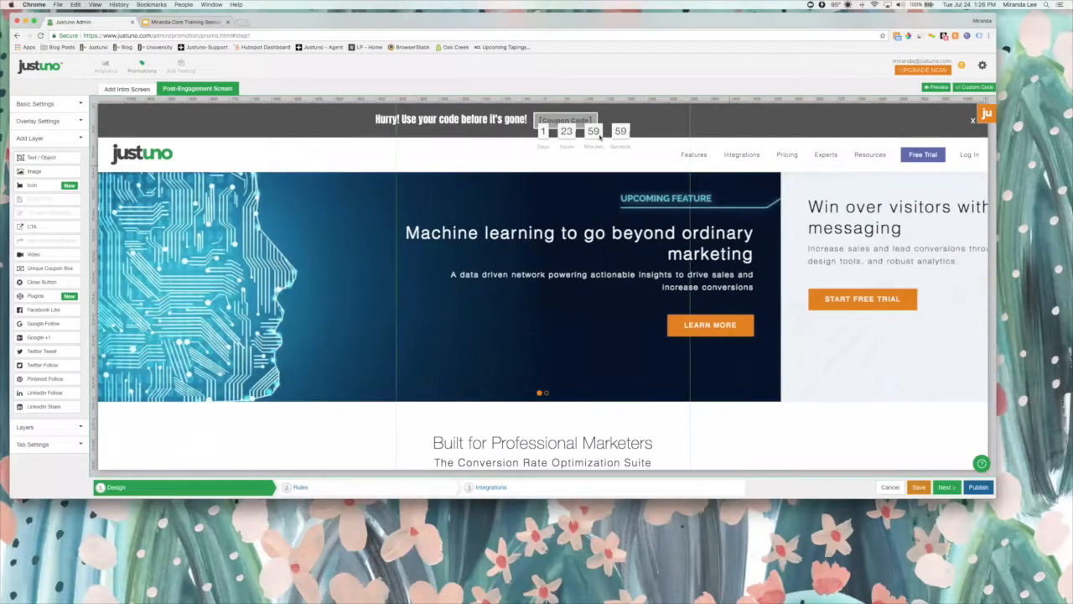
left_click(624, 136)
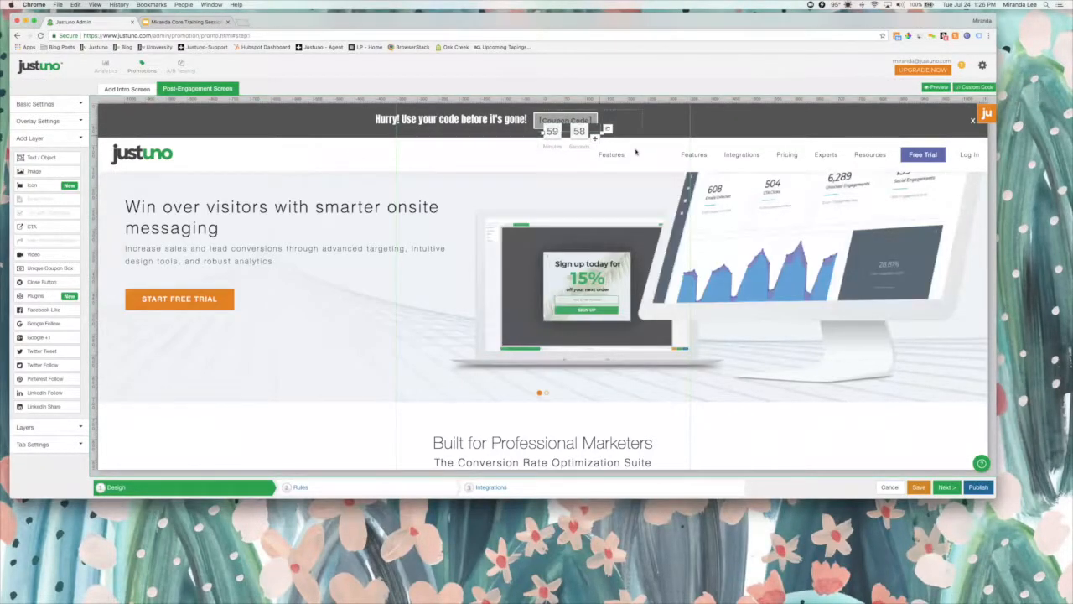
left_click_drag(595, 137, 693, 131)
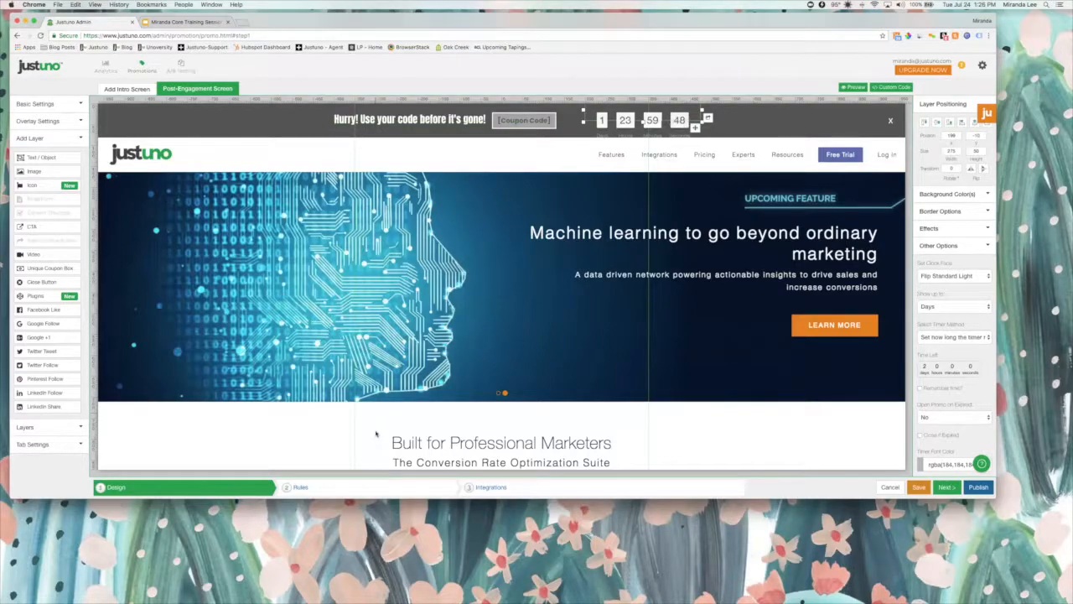
Step: Go to the promotion's rules without saving the design, and open the Has engaged with lead capture rule for editing
left_click(378, 491)
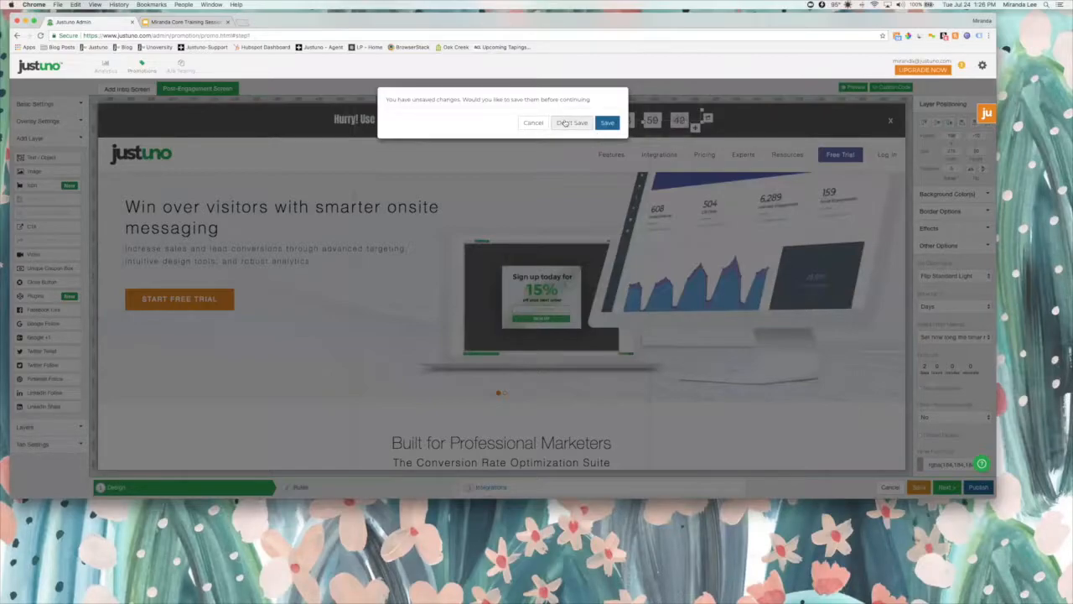
left_click(565, 122)
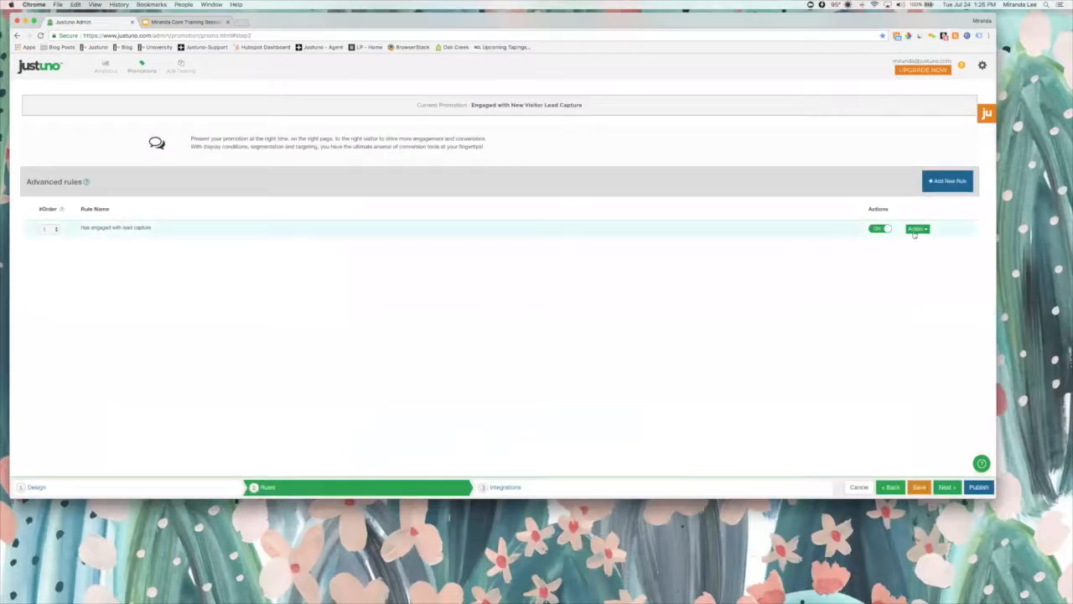
left_click(916, 232)
left_click(918, 243)
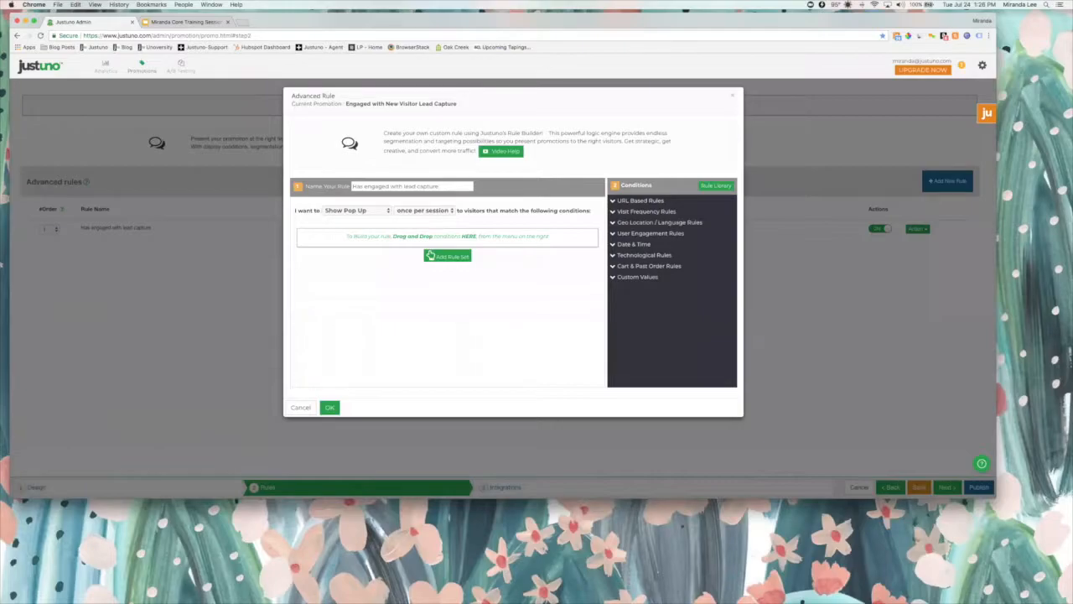
Step: Try a user engagement condition requiring that visitors have not ever closed ANY pop up, and remove it from the rule
left_click(651, 233)
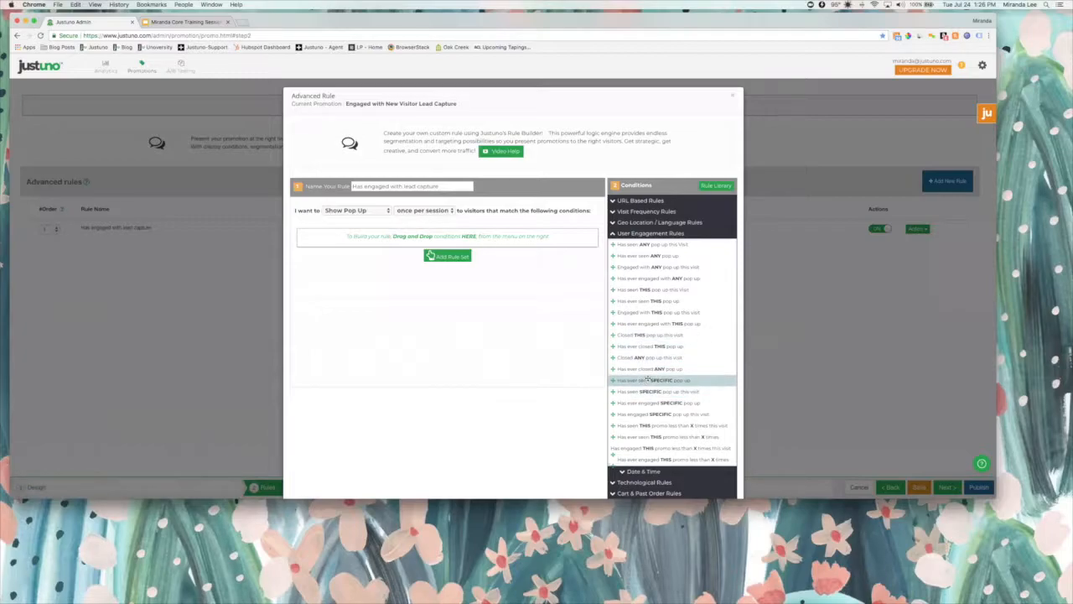
left_click_drag(651, 368, 451, 244)
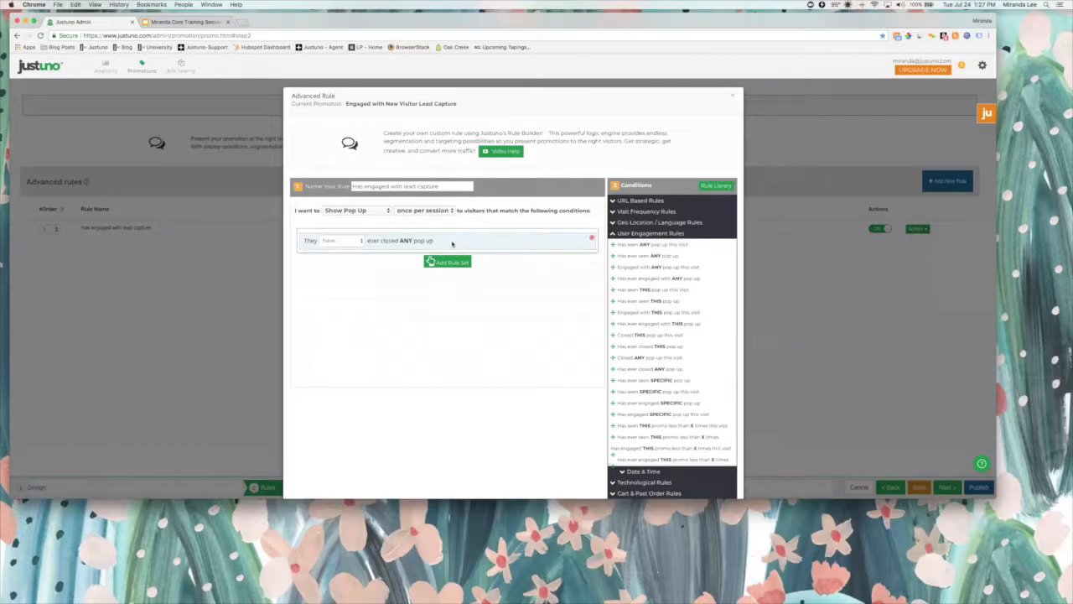
left_click(352, 241)
left_click(342, 251)
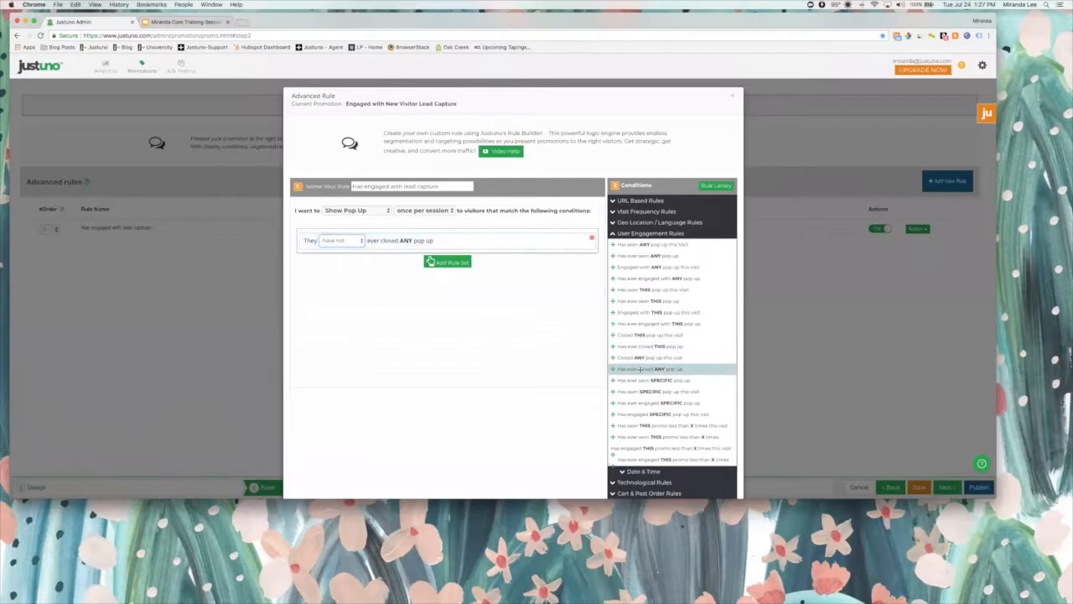
left_click(591, 239)
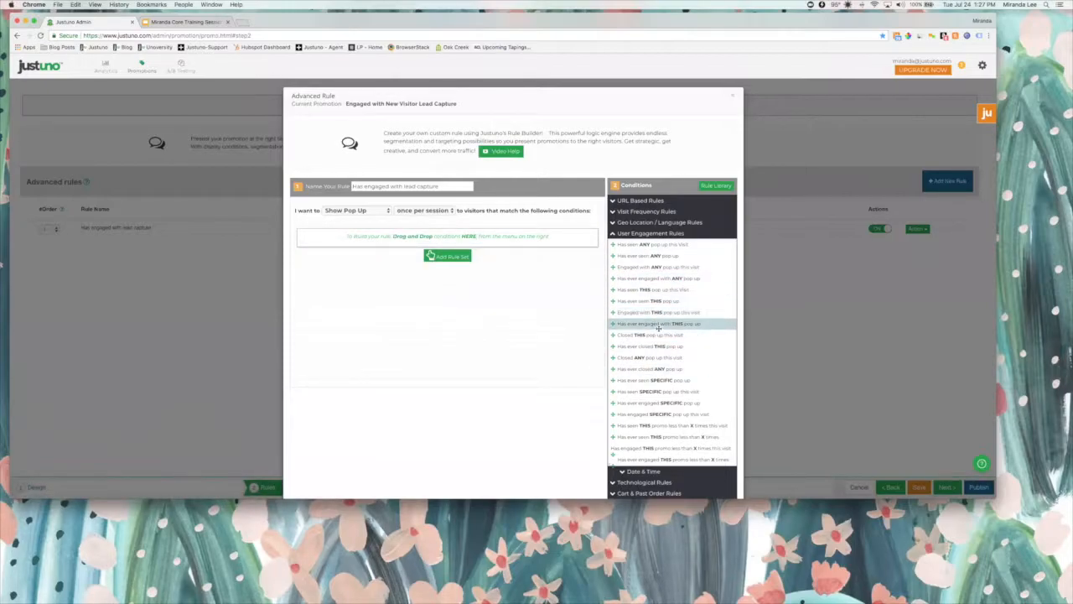
Step: Require that visitors have not closed THIS pop up this visit AND have engaged the New Visitor Lead Capture pop up this visit
left_click_drag(660, 335, 480, 238)
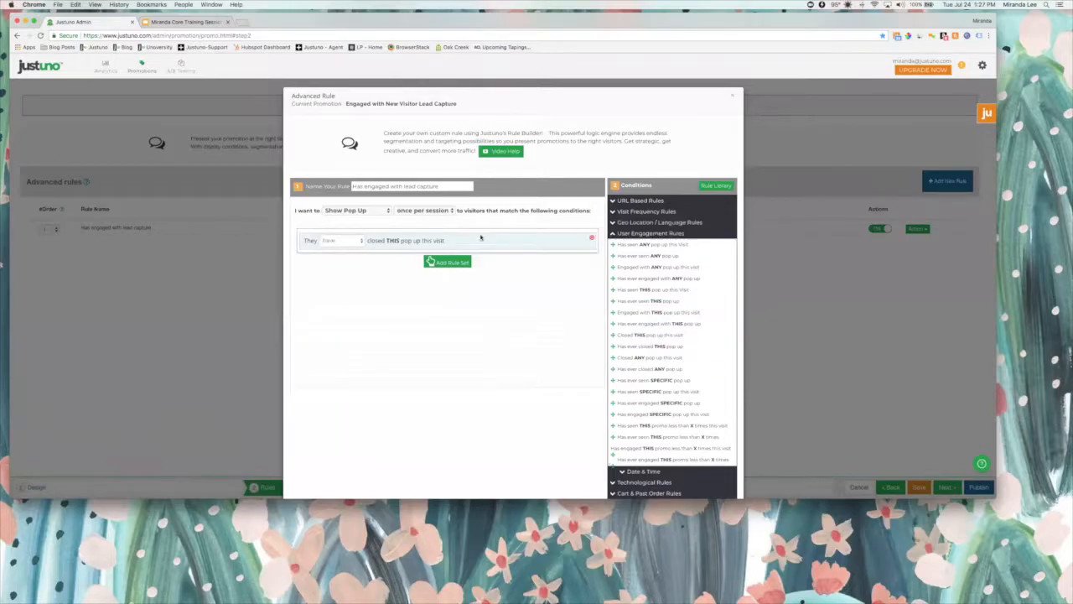
left_click(350, 241)
left_click(346, 248)
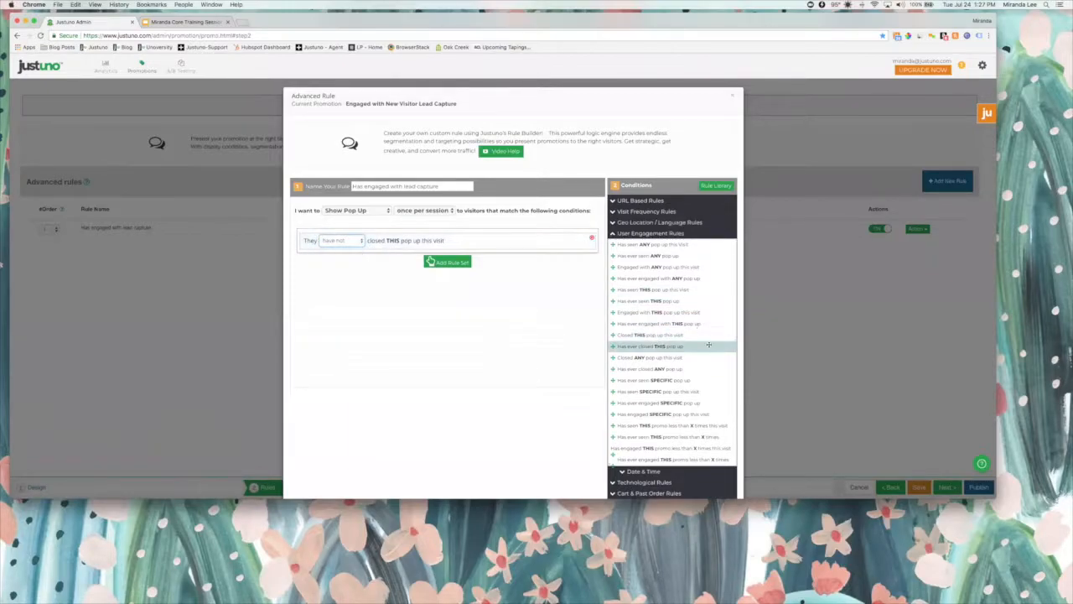
left_click_drag(662, 414, 428, 254)
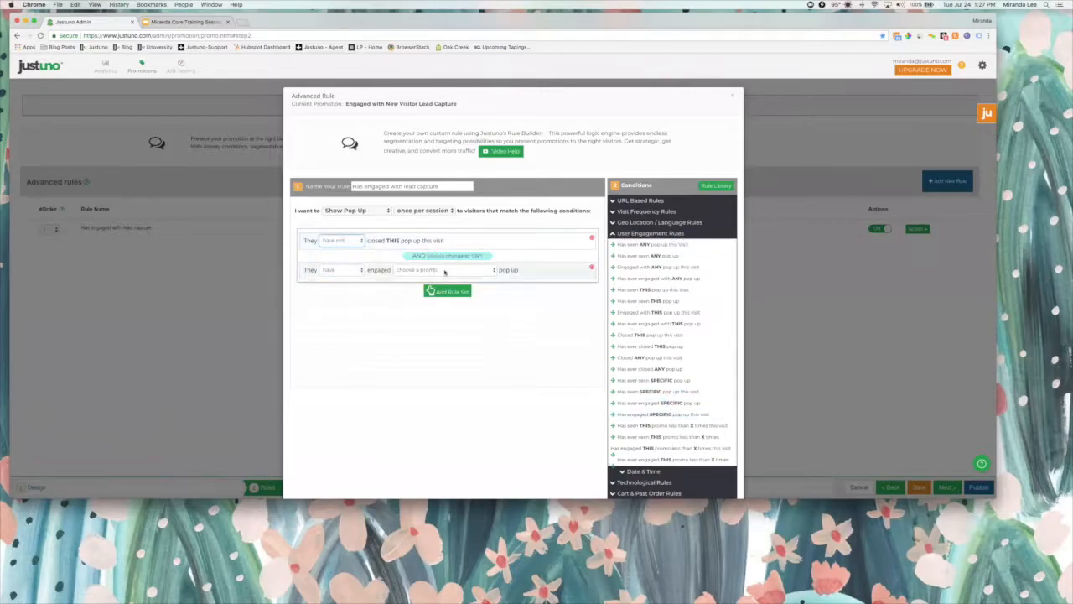
left_click(443, 270)
left_click(442, 284)
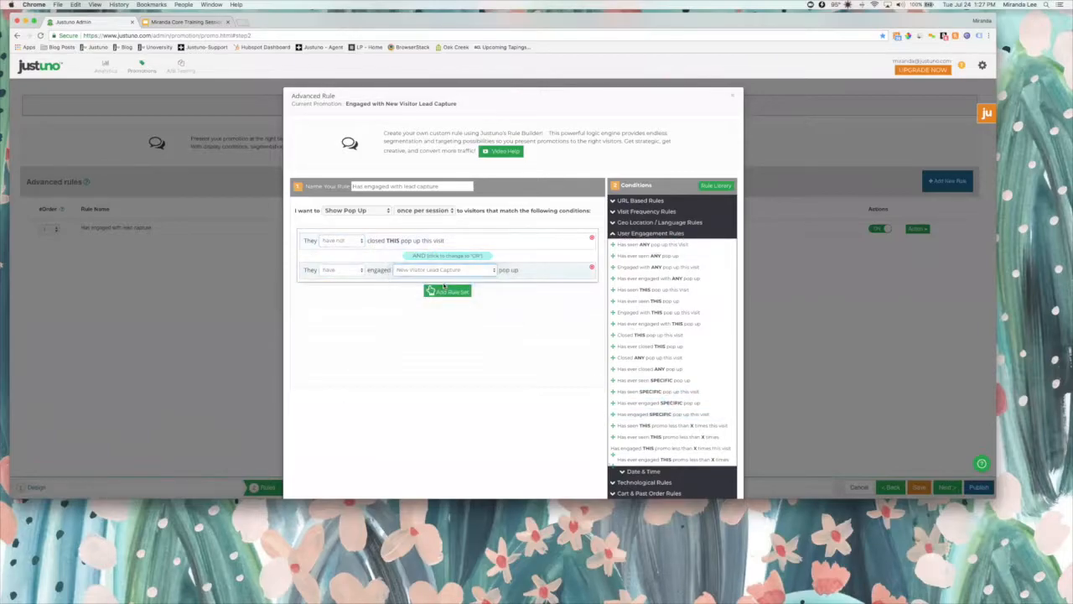
Step: Set the pop up to show on every page and accept the Has engaged with lead capture rule
left_click(405, 210)
left_click(417, 218)
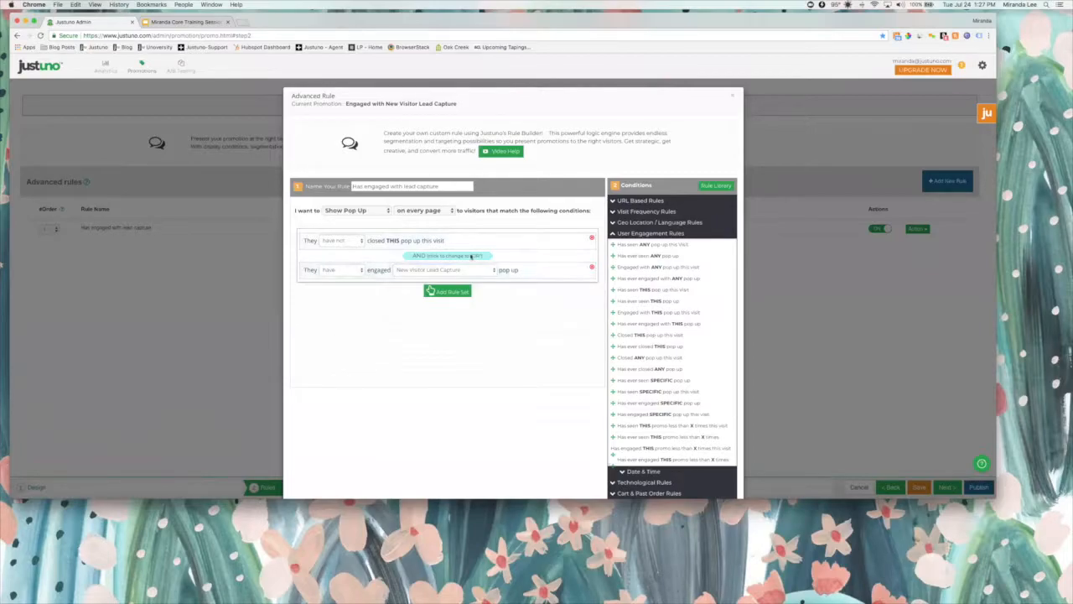
scroll(317, 334, "down", 1)
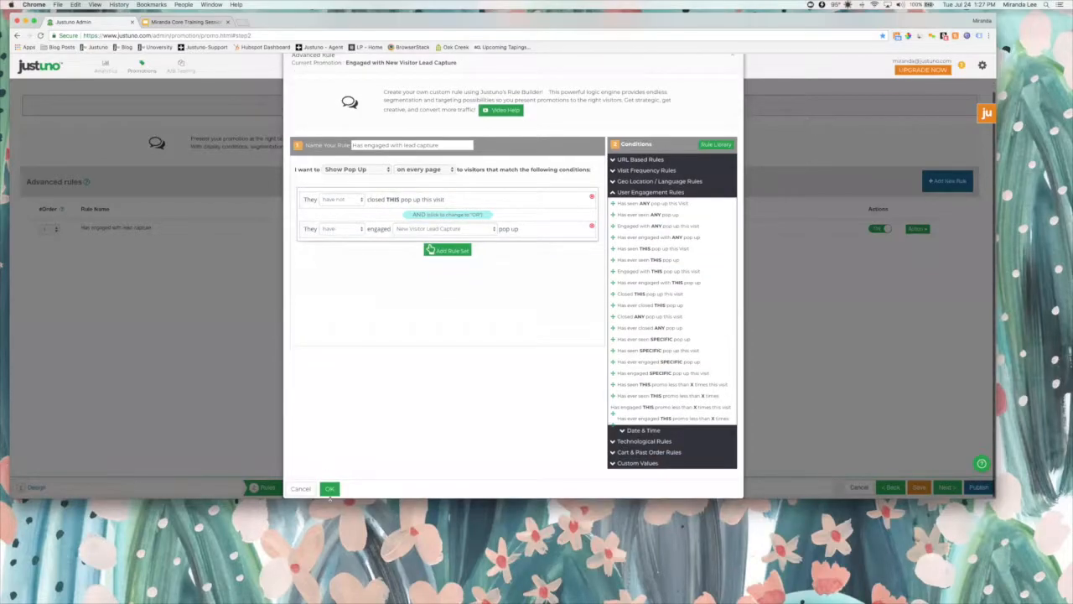
left_click(330, 489)
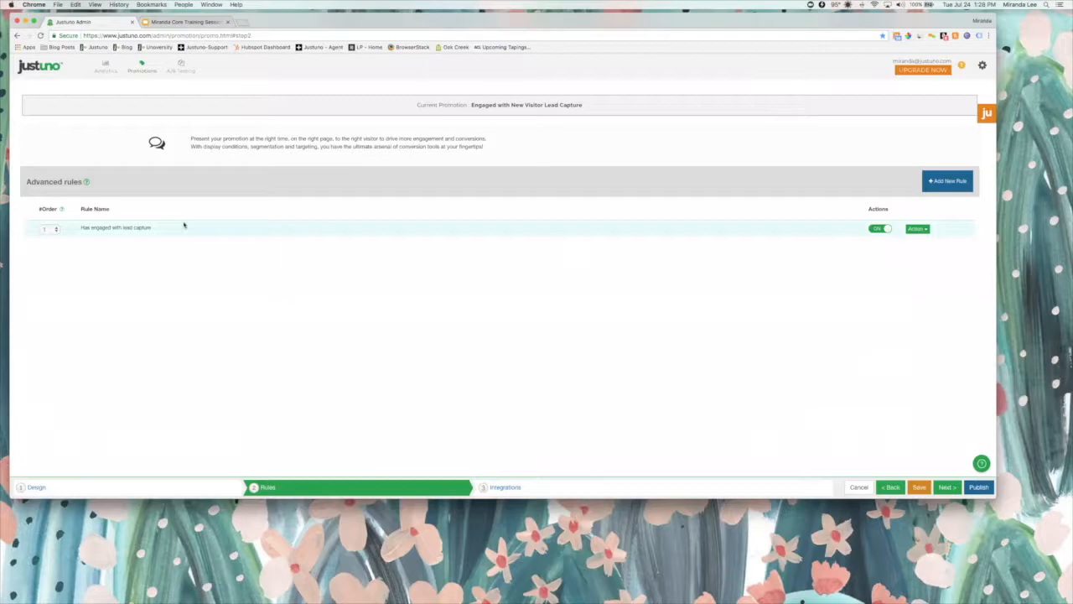
Step: Return to the promotions list, reopen the Has engaged with lead capture rule, and review its available user engagement conditions
left_click(141, 67)
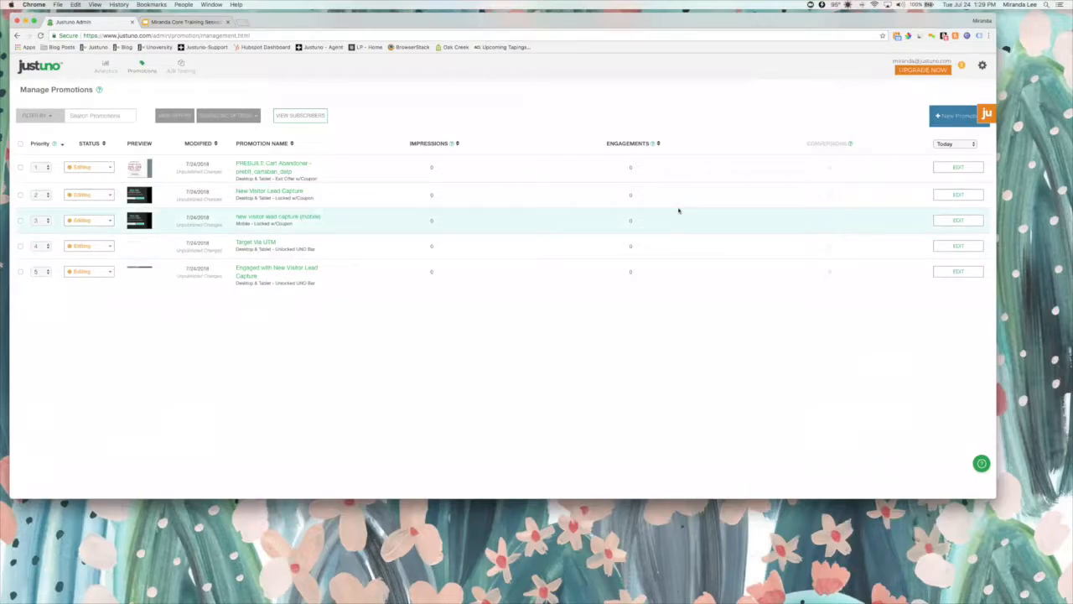
left_click(954, 272)
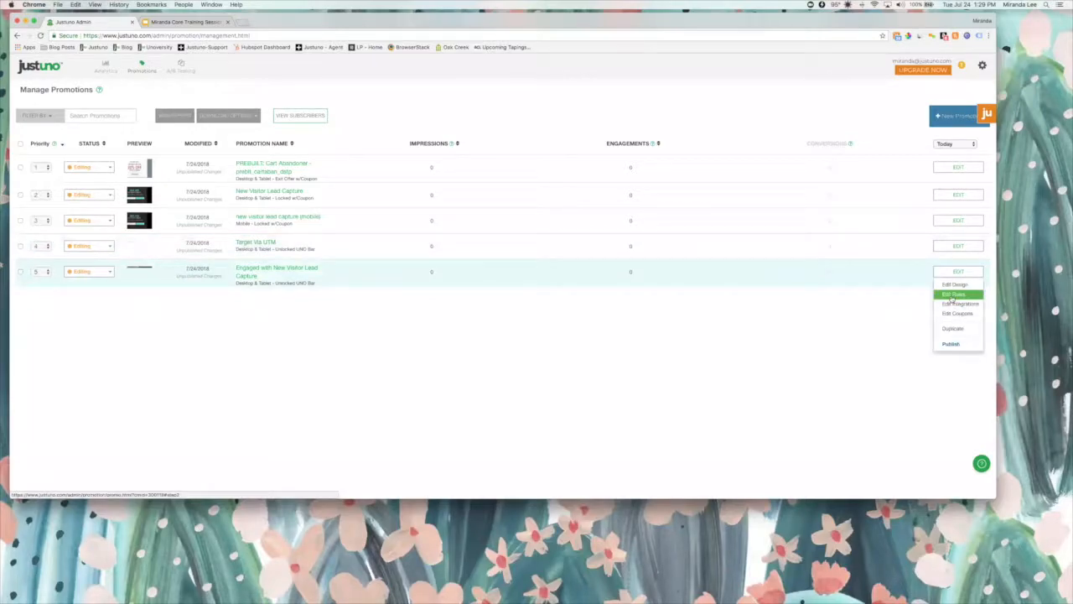
left_click(952, 295)
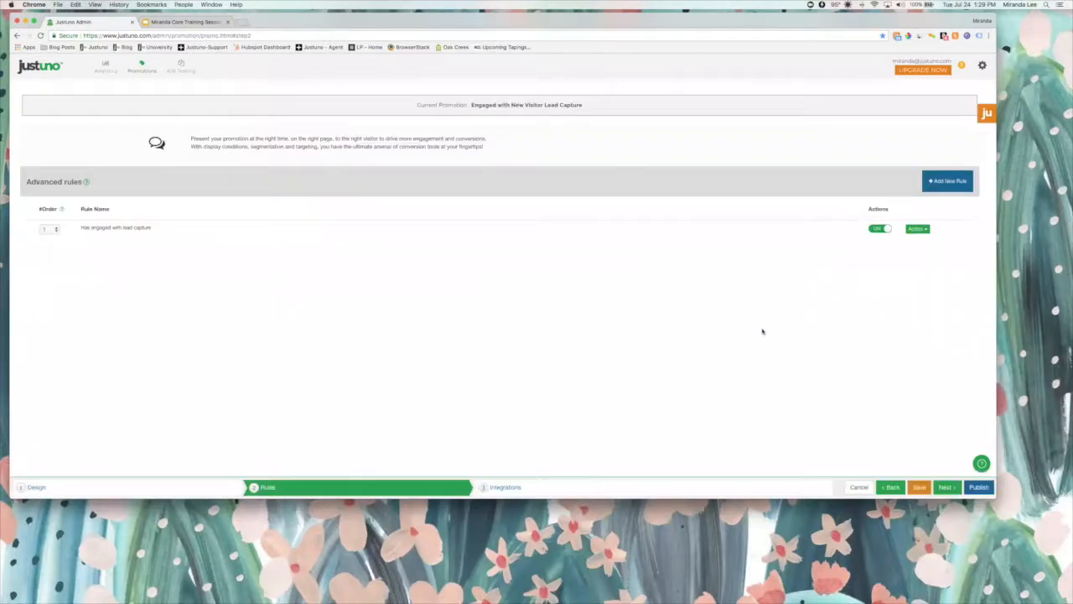
left_click(917, 229)
left_click(912, 244)
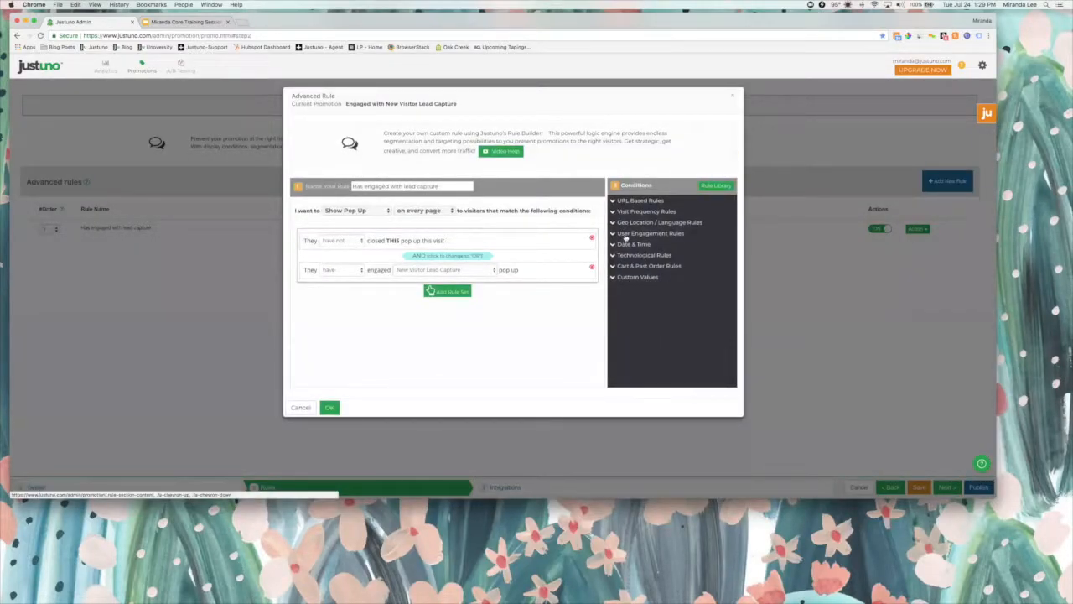
left_click(624, 235)
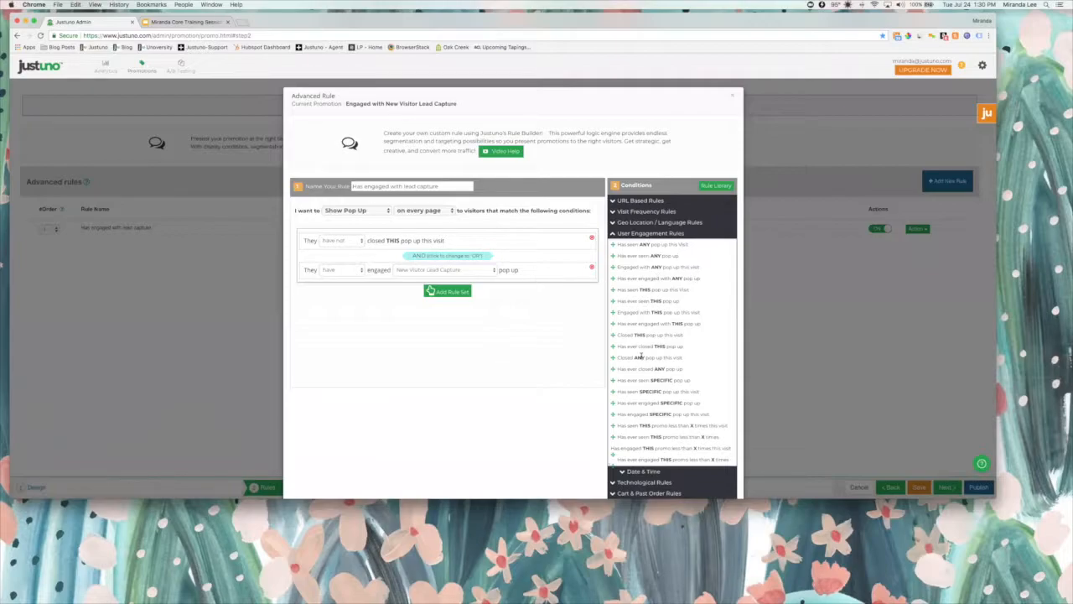
Step: View the Help Center's support resources, and close both the Help Center and the advanced rule
left_click(982, 464)
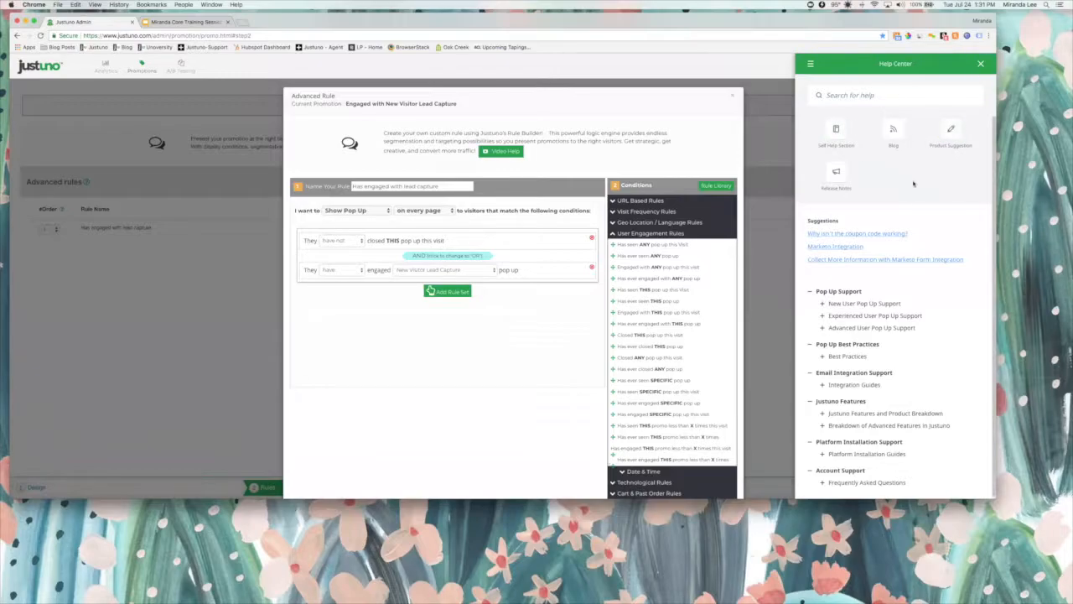
left_click(981, 64)
left_click(732, 95)
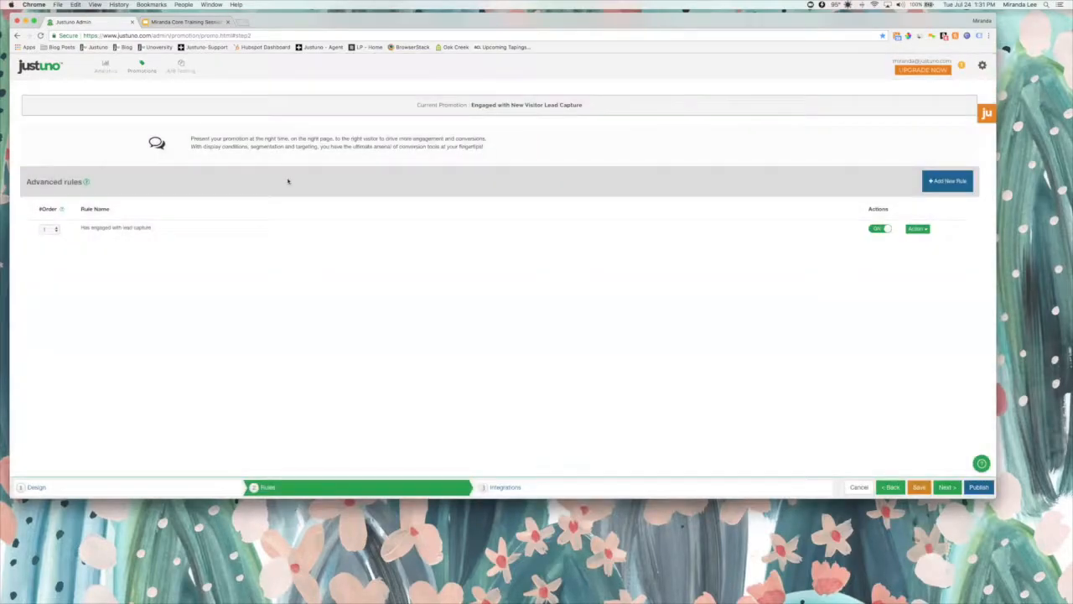
Step: Start a new A/B test named "Intro vs. No Intro" for Desktop / Tablet
left_click(180, 68)
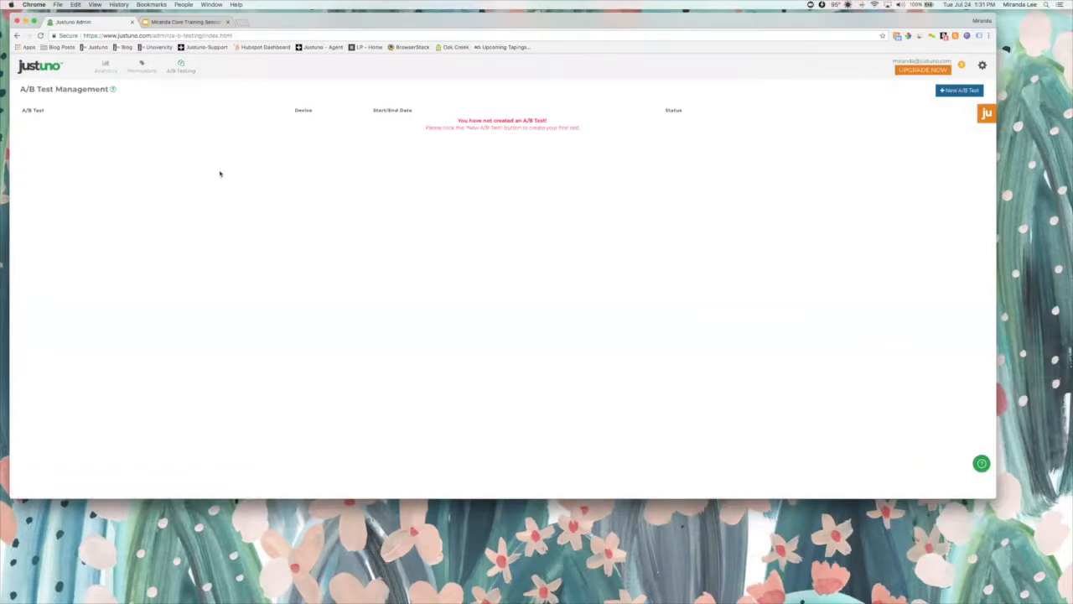
left_click(952, 91)
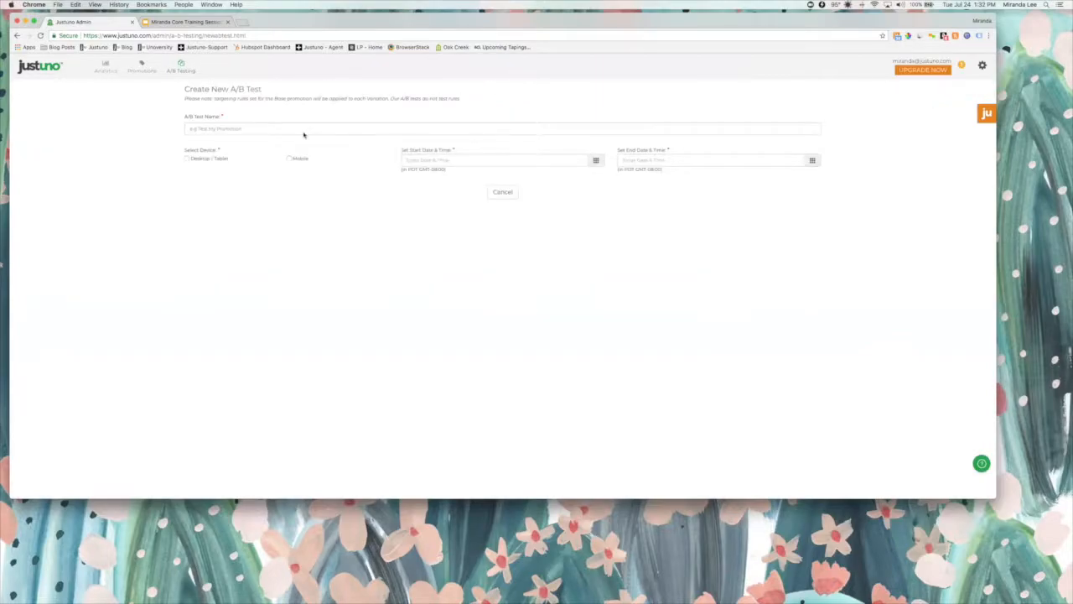
left_click(304, 130)
type("I")
type("ntro of")
left_click(188, 159)
Step: Set the A/B test's start date and time to 07/24/2018 1:30 PM
left_click(439, 160)
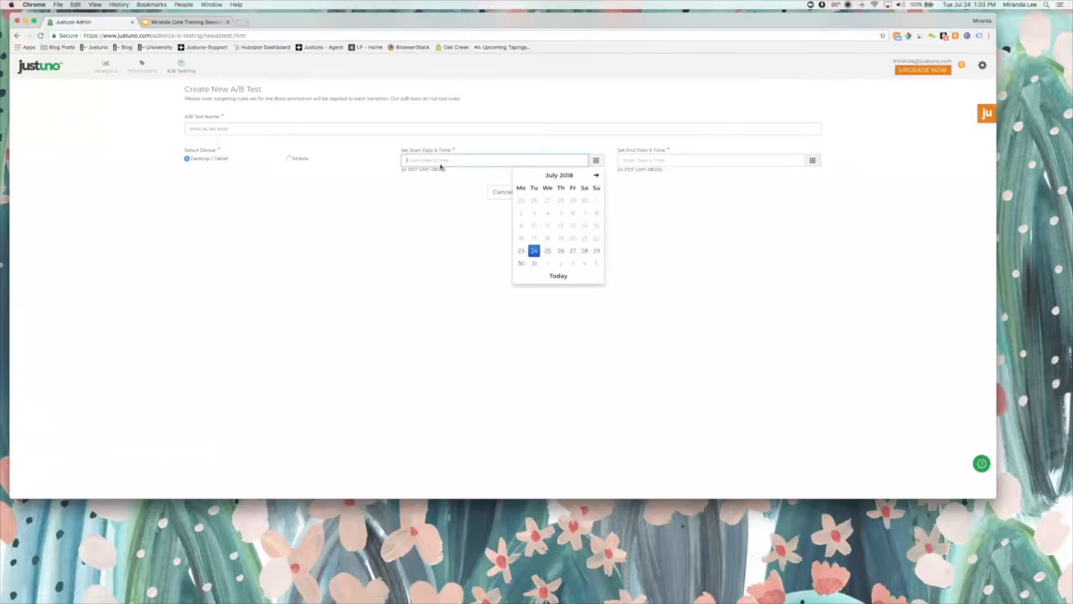
left_click(535, 252)
left_click(542, 243)
left_click(572, 220)
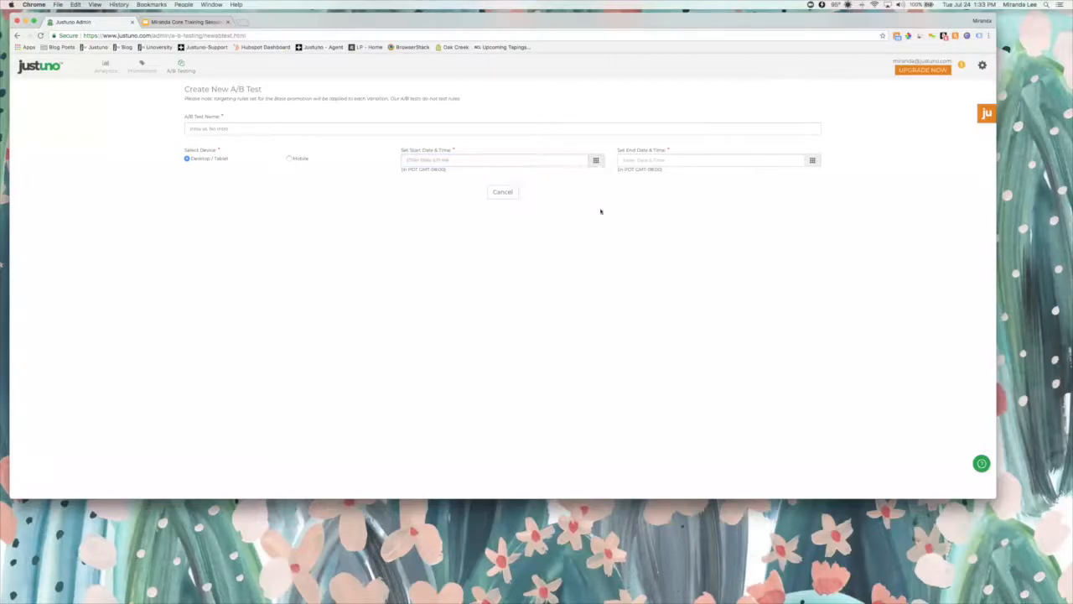
Step: Set the A/B test's end date and time to 08/01/2018 1:30 PM
left_click(649, 158)
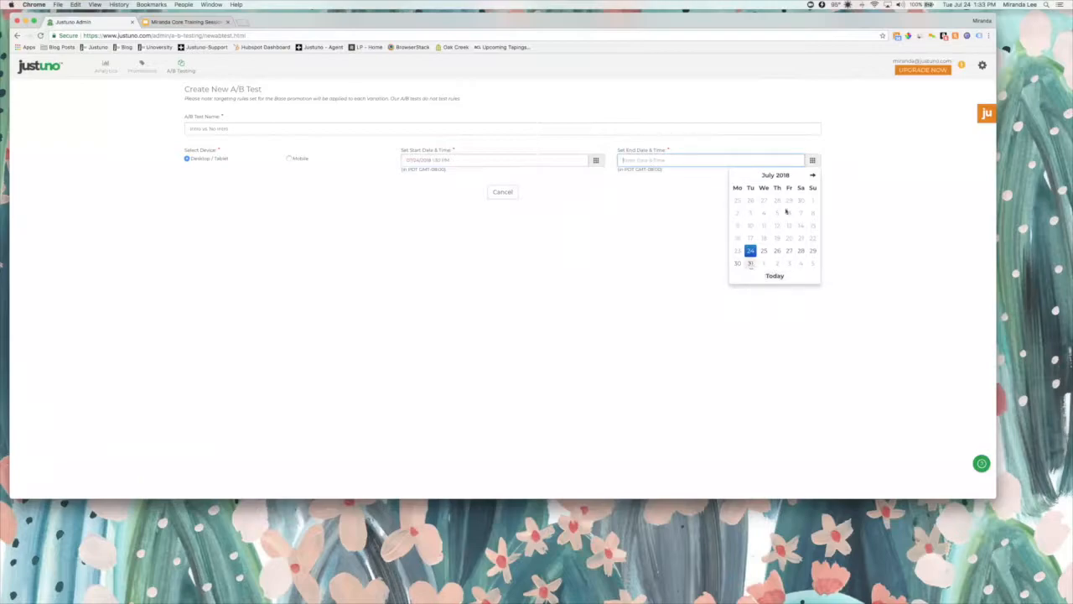
left_click(813, 174)
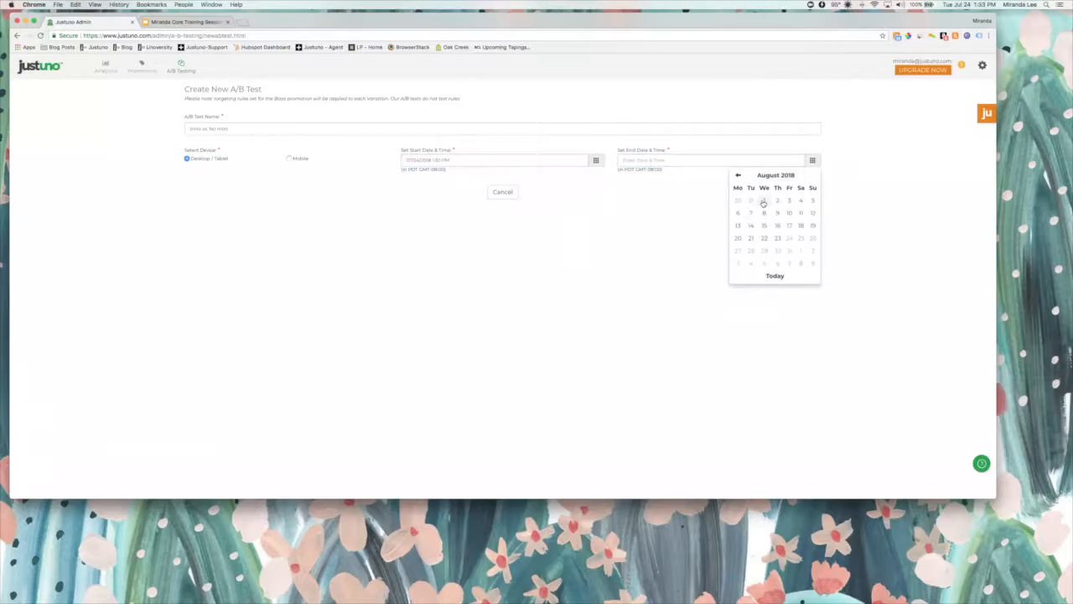
left_click(764, 200)
left_click(760, 244)
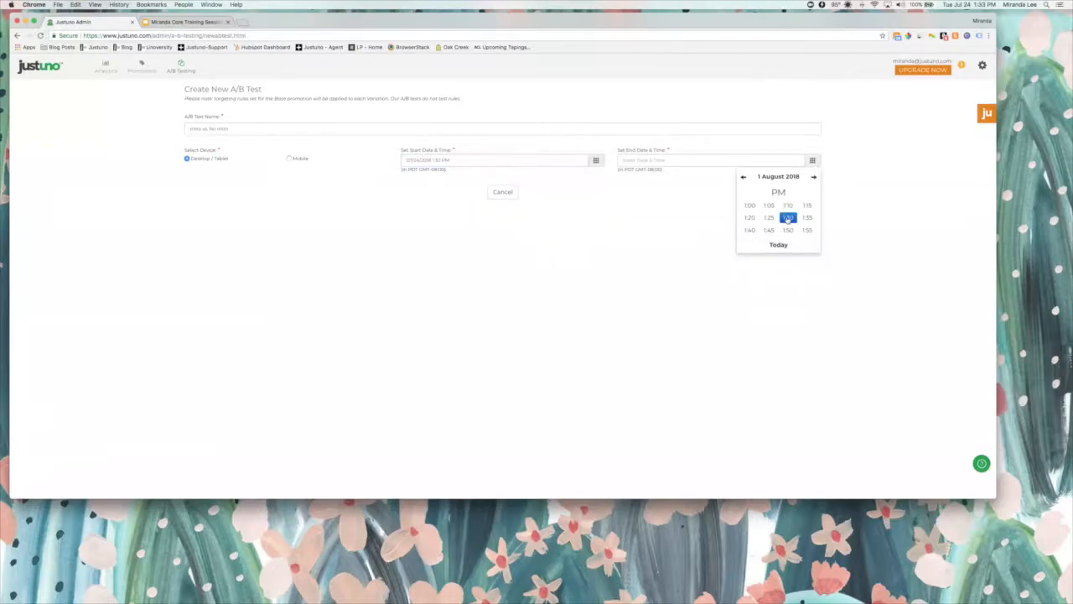
left_click(788, 219)
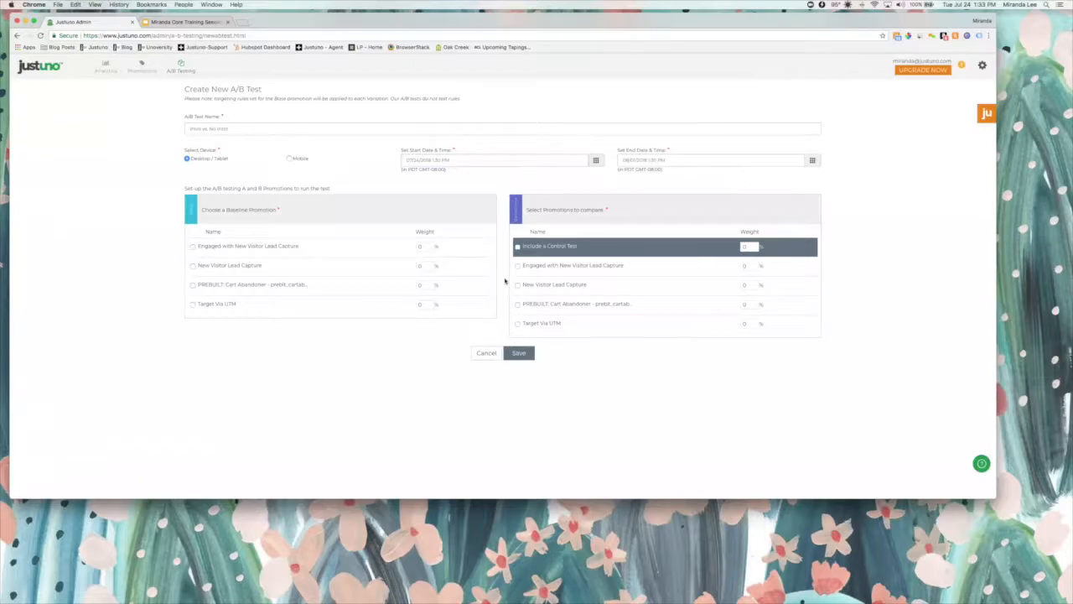
Step: Choose Engaged with New Visitor Lead Capture as the baseline promotion and only New Visitor Lead Capture as the promotion to compare
left_click(194, 246)
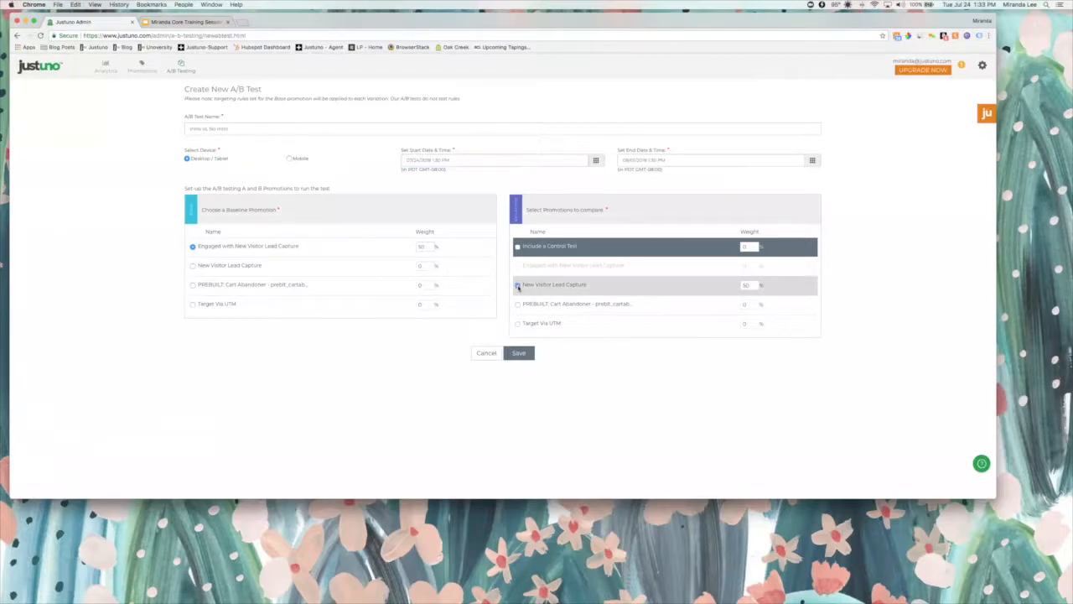
left_click(517, 306)
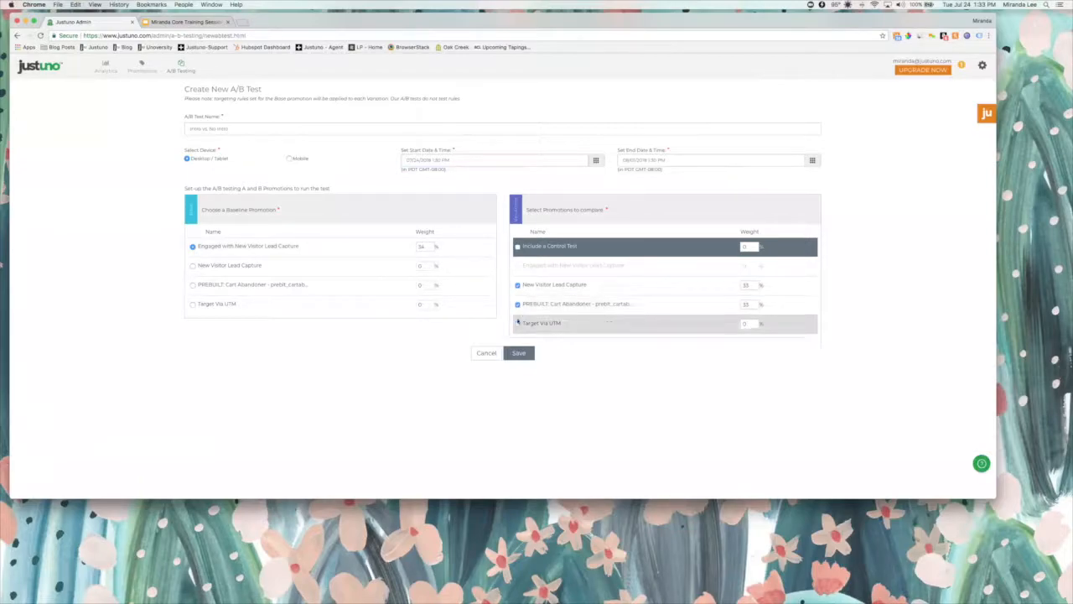
left_click(517, 305)
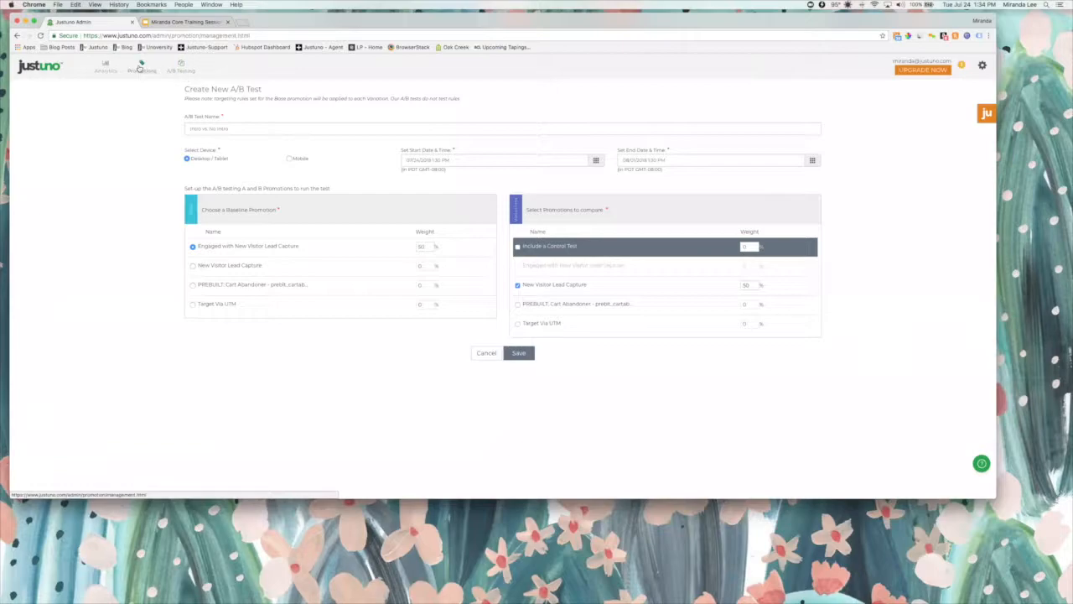
Step: Open the New Visitor Lead Capture promotion from the promotions list, set Show Preview Tab to Yes, and leave the editor without saving
left_click(140, 67)
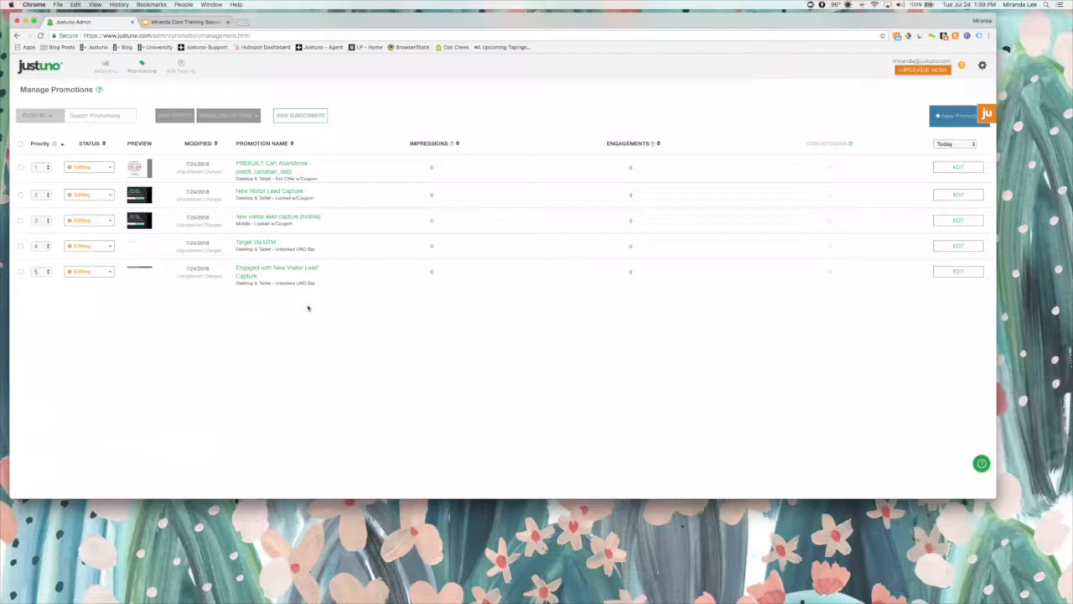
left_click(948, 208)
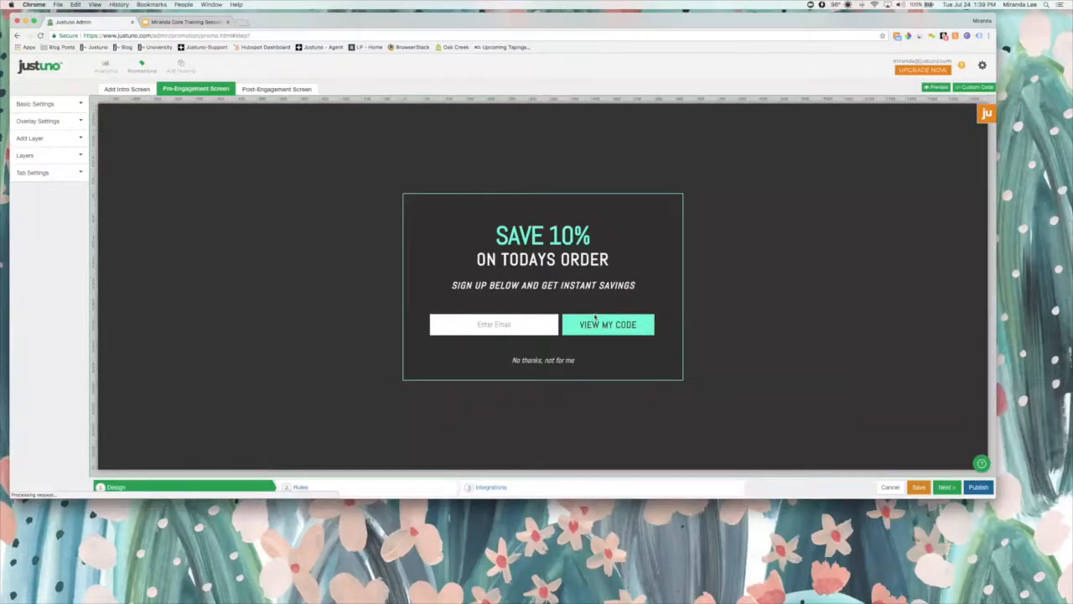
left_click(38, 174)
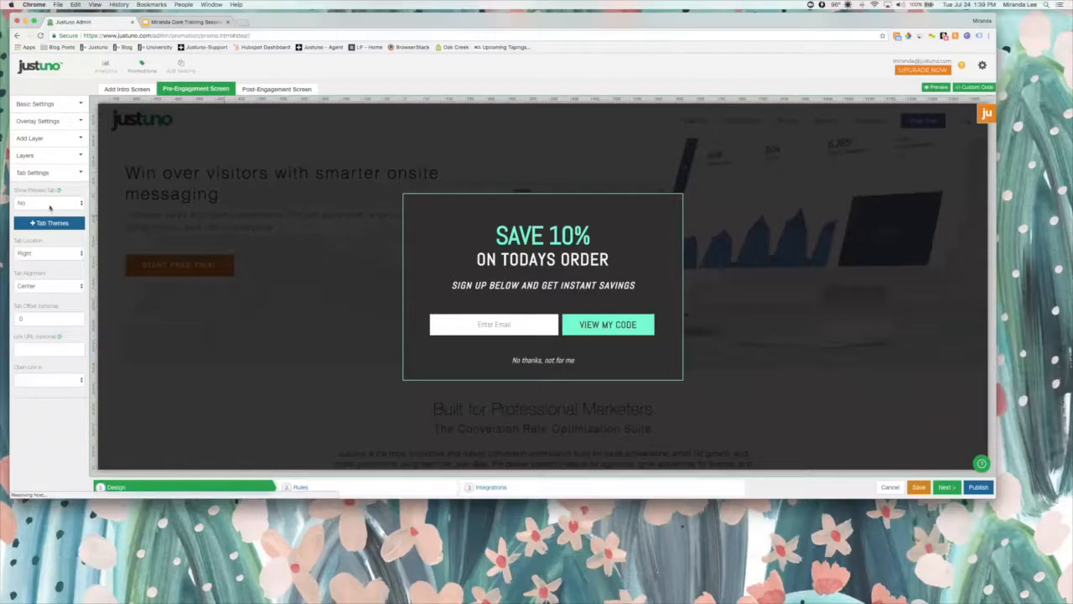
left_click(49, 204)
left_click(49, 195)
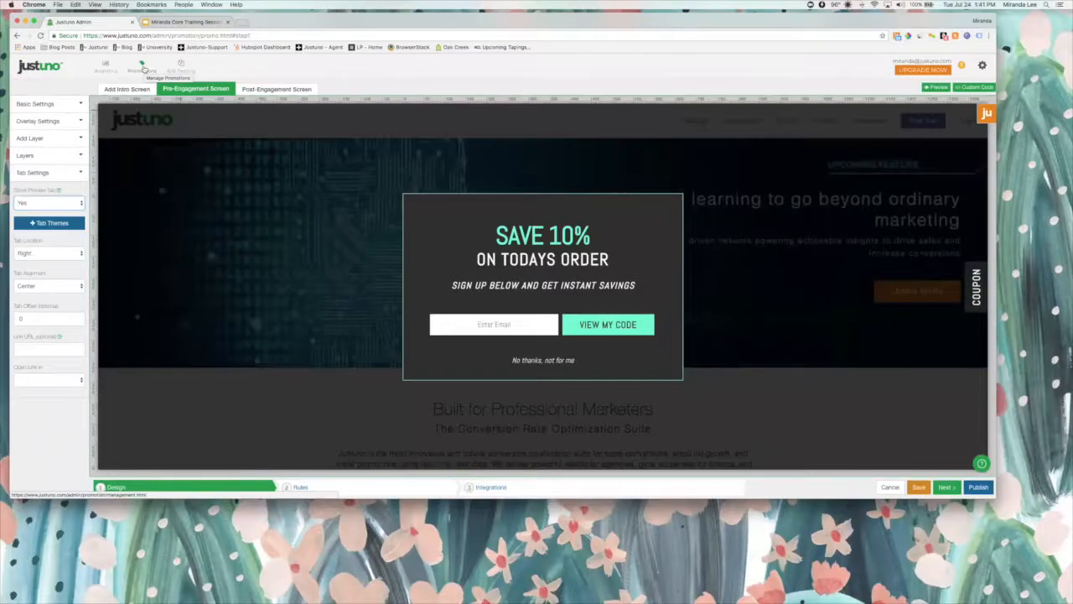
left_click(144, 69)
left_click(565, 124)
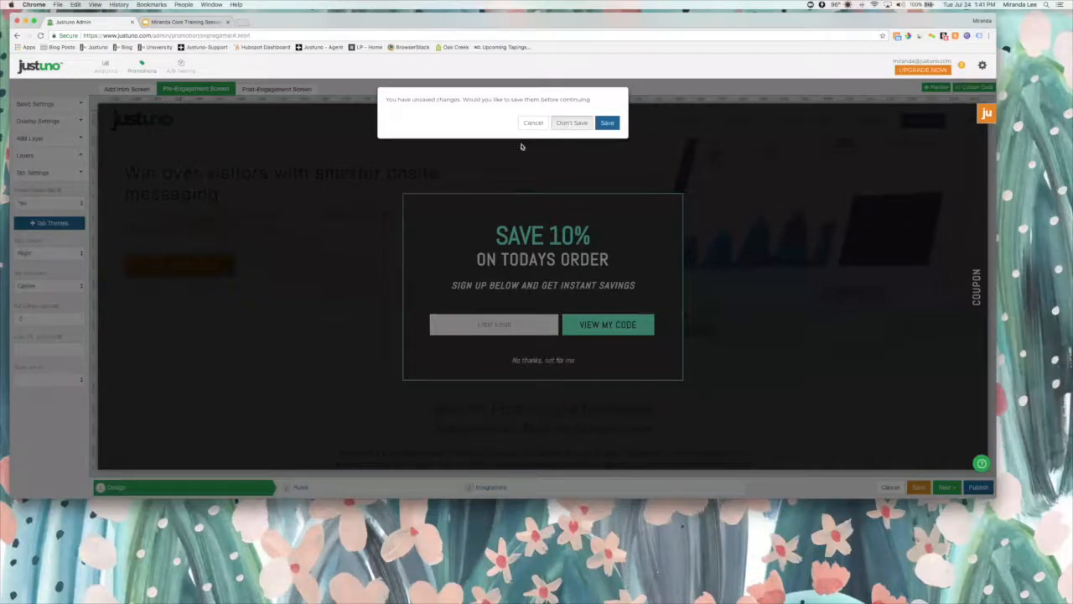